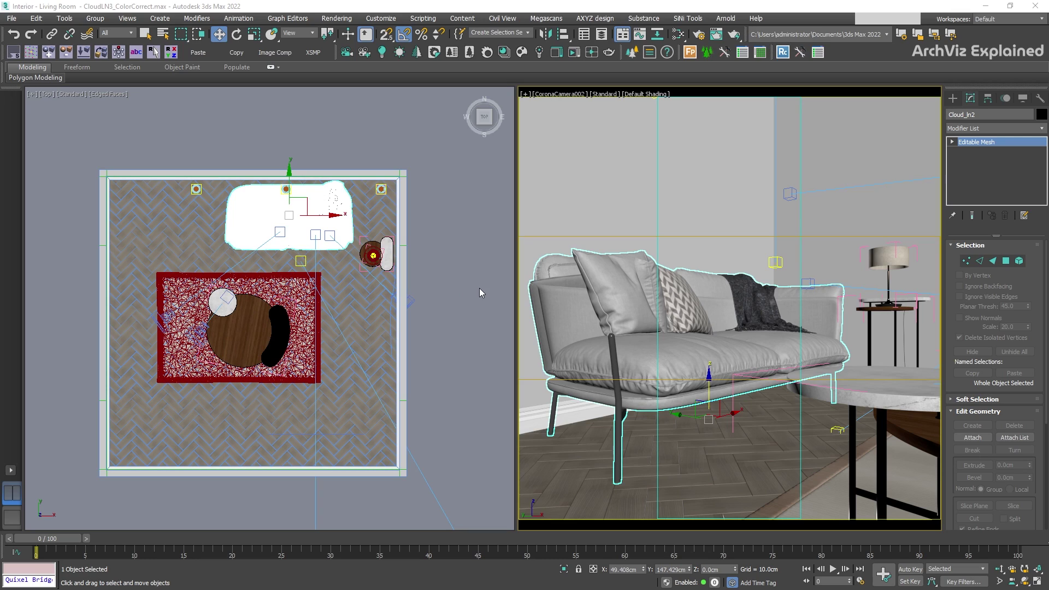
# - Open the Slate Material Editor and add a CoronaColorCorrect map beside the sofa's fabric bitmap
pyautogui.click(680, 36)
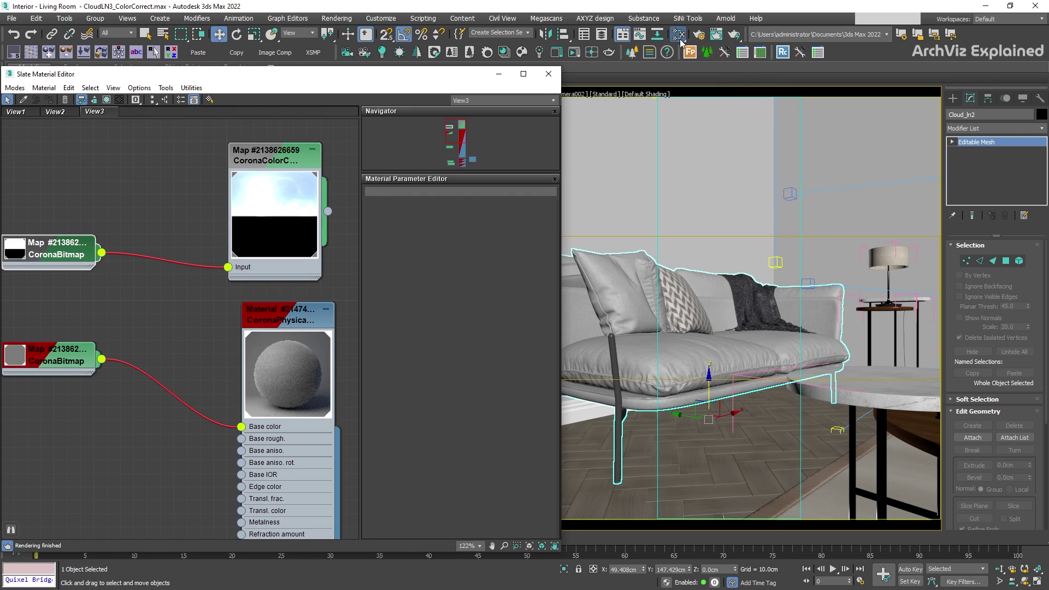
pyautogui.rightClick(113, 297)
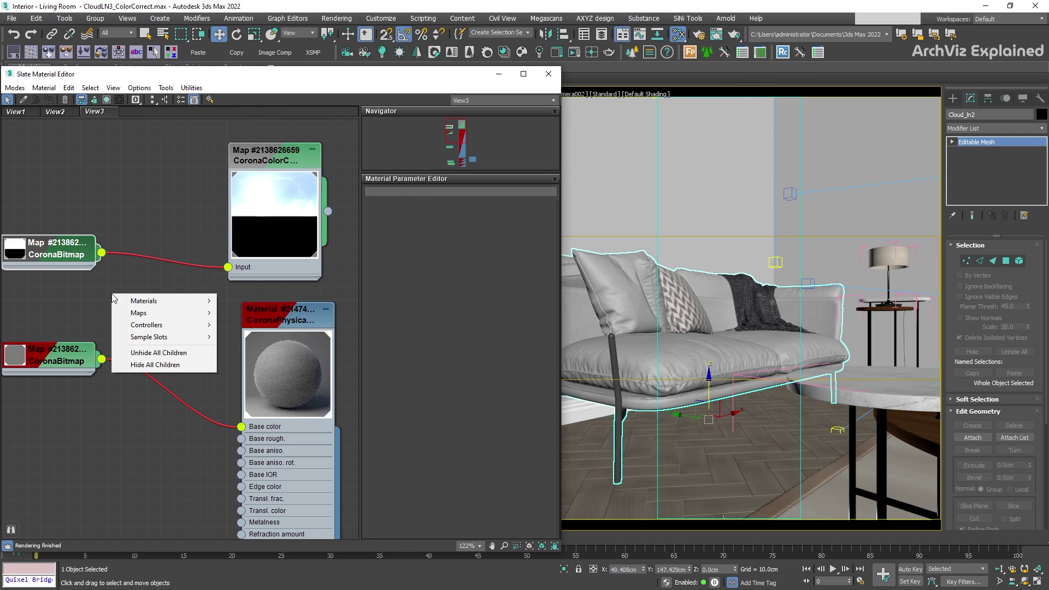
pyautogui.moveTo(137, 313)
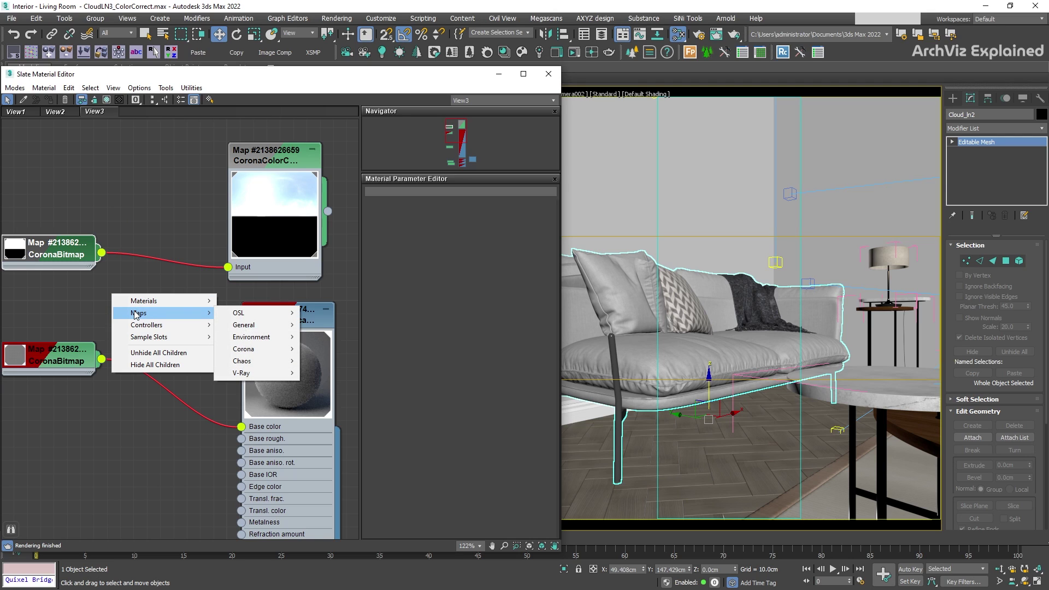
pyautogui.moveTo(259, 349)
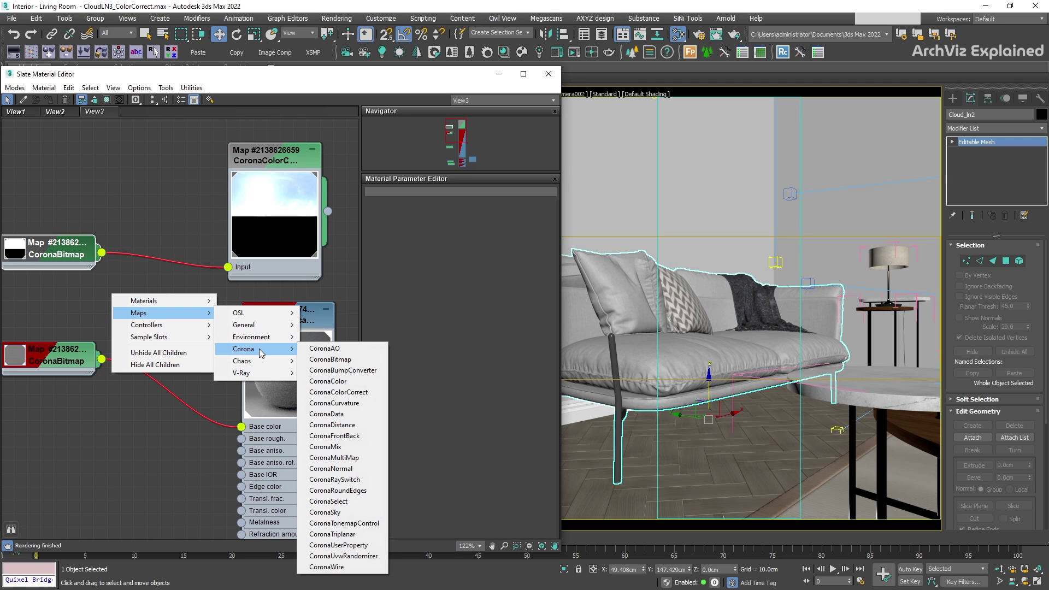
pyautogui.click(328, 392)
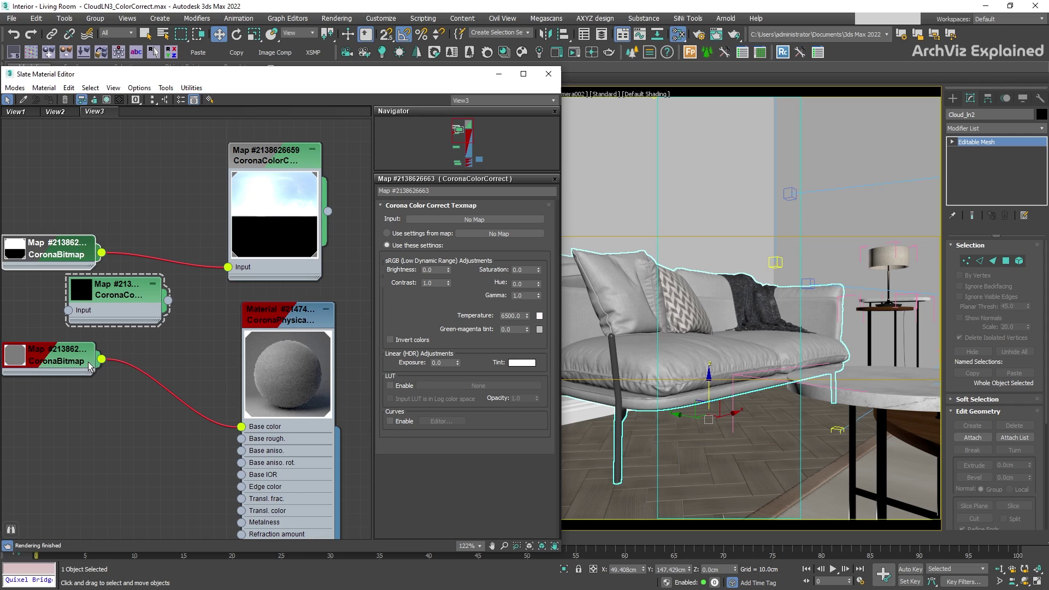
# - Feed the fabric bitmap ds_fabric_72.jpg into the new color correction's input as an instance
pyautogui.moveTo(101, 359); pyautogui.dragTo(69, 310)
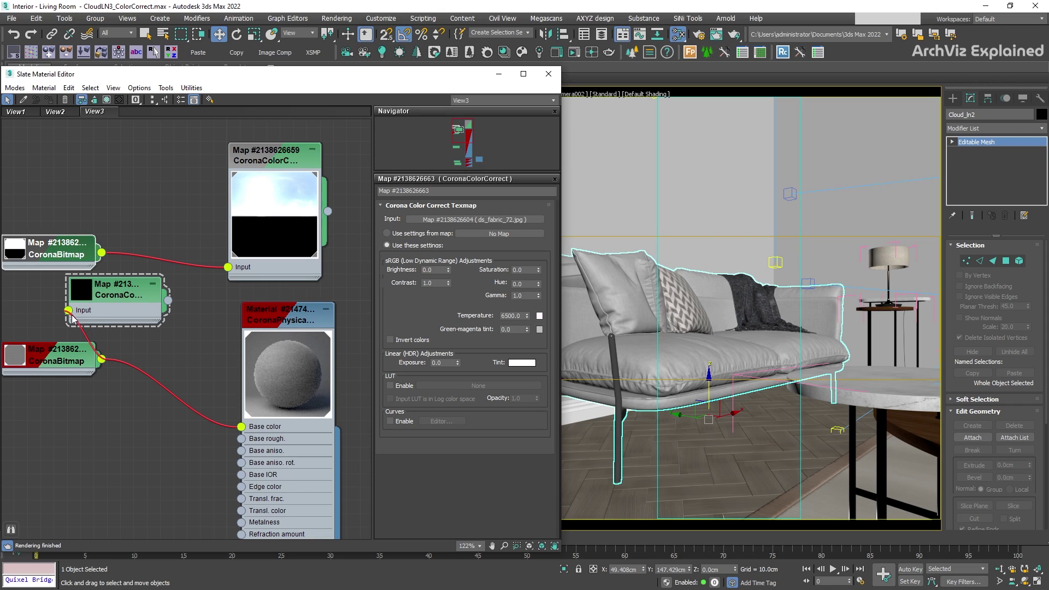
pyautogui.moveTo(102, 358); pyautogui.dragTo(470, 221)
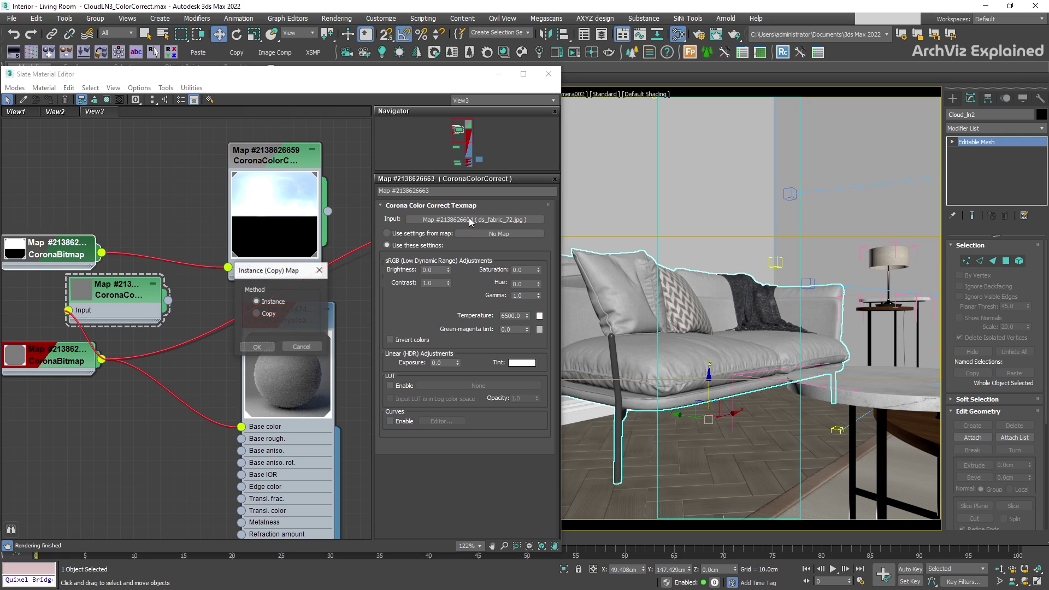
pyautogui.click(267, 351)
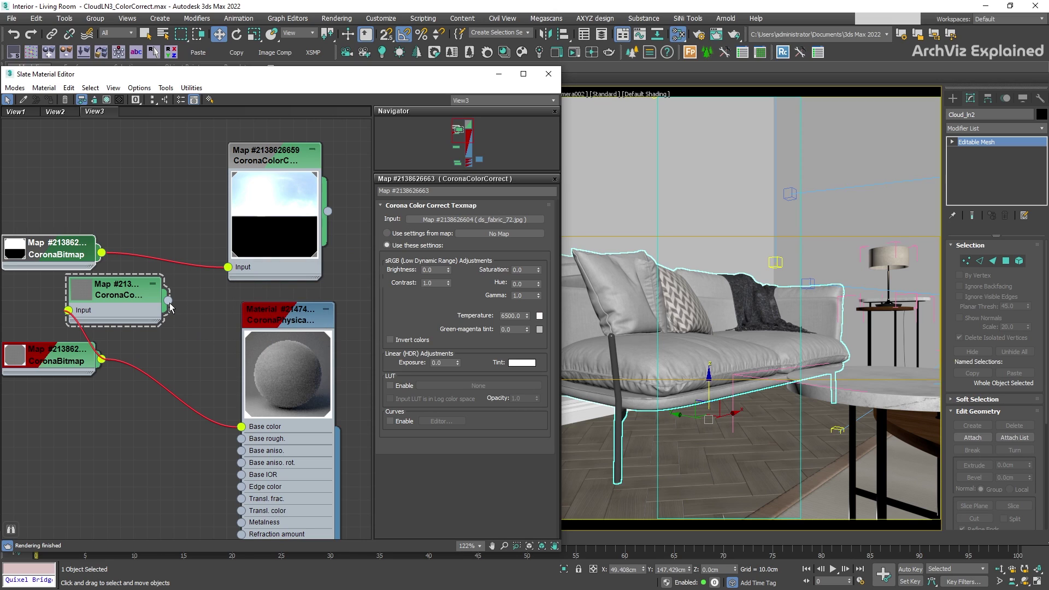
# - Connect the color correction to the sofa material's Base color and arrange it in a row with the fabric bitmap
pyautogui.moveTo(168, 301); pyautogui.dragTo(241, 426)
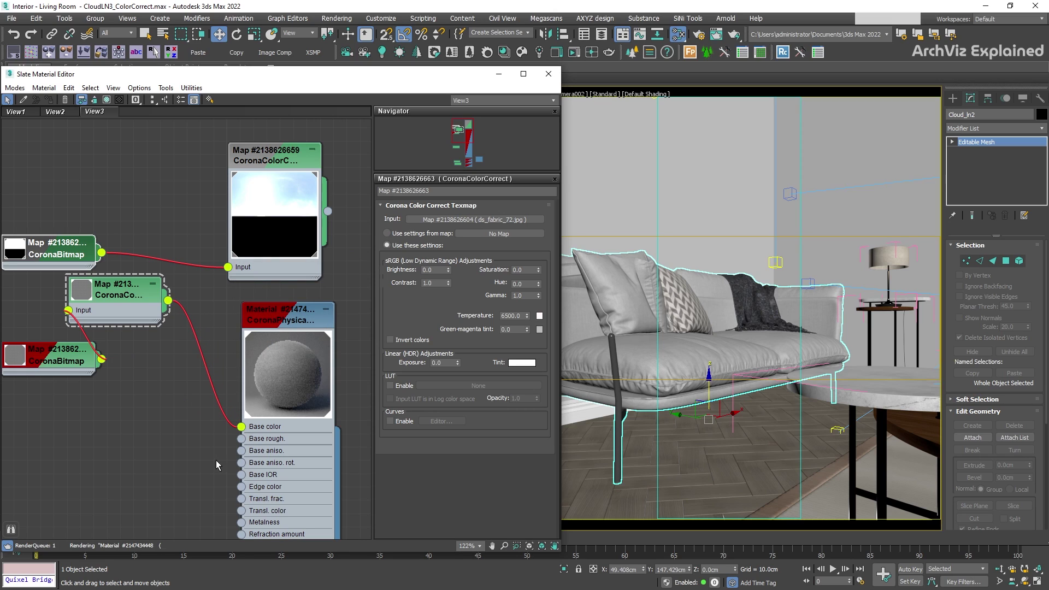
pyautogui.moveTo(127, 294); pyautogui.dragTo(167, 347)
pyautogui.moveTo(63, 363); pyautogui.dragTo(62, 323)
pyautogui.moveTo(162, 358); pyautogui.dragTo(189, 358, button='middle')
pyautogui.moveTo(81, 329); pyautogui.dragTo(64, 356)
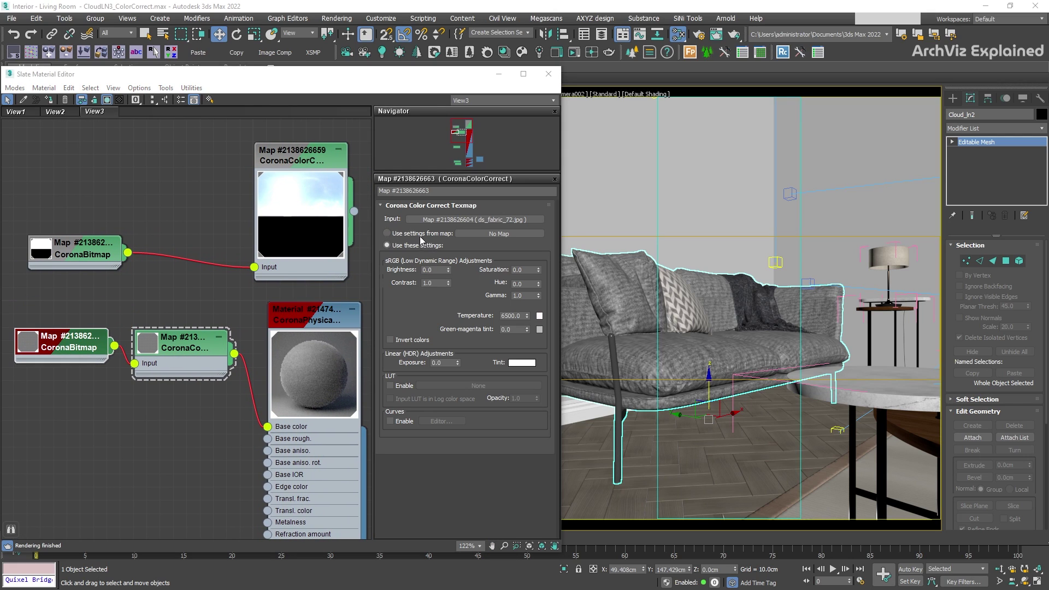
# - Switch the fabric's color correction to use settings from a map and link a second CoronaColorCorrect map to its Settings
pyautogui.moveTo(404, 236)
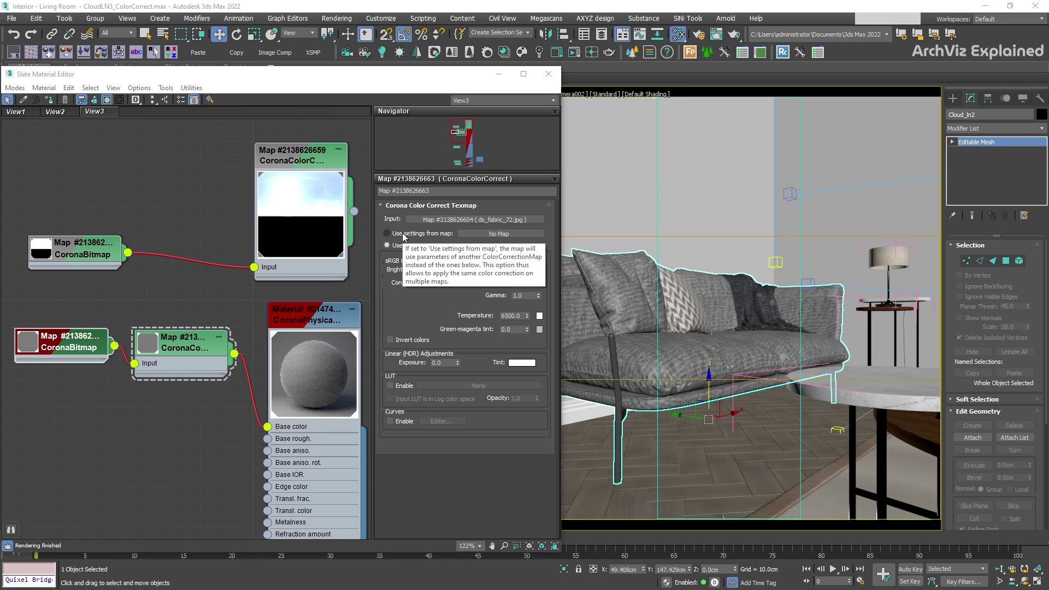
pyautogui.click(403, 236)
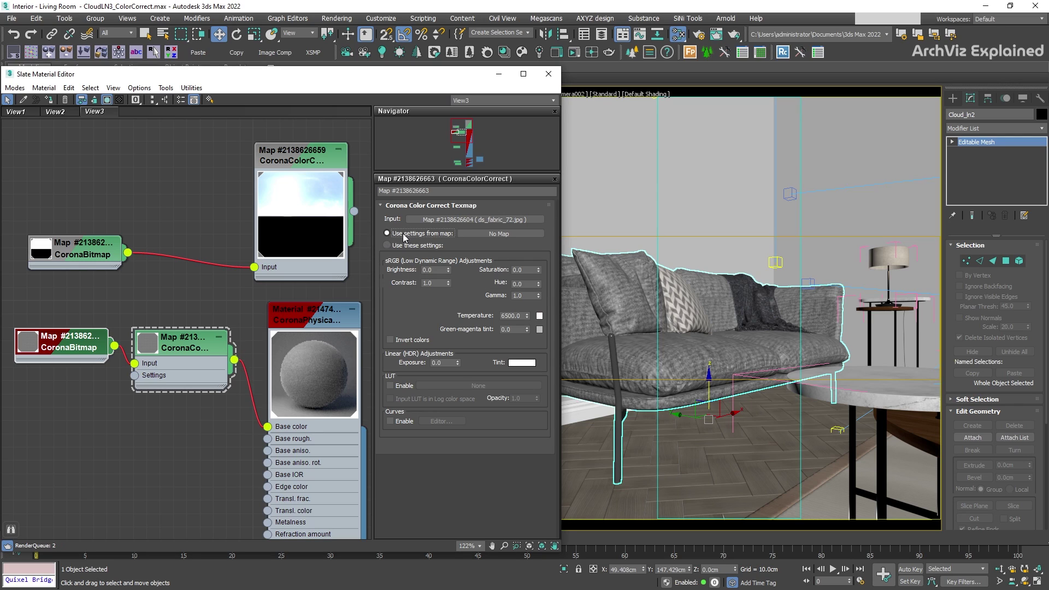
pyautogui.rightClick(131, 440)
pyautogui.moveTo(210, 459)
pyautogui.moveTo(266, 493)
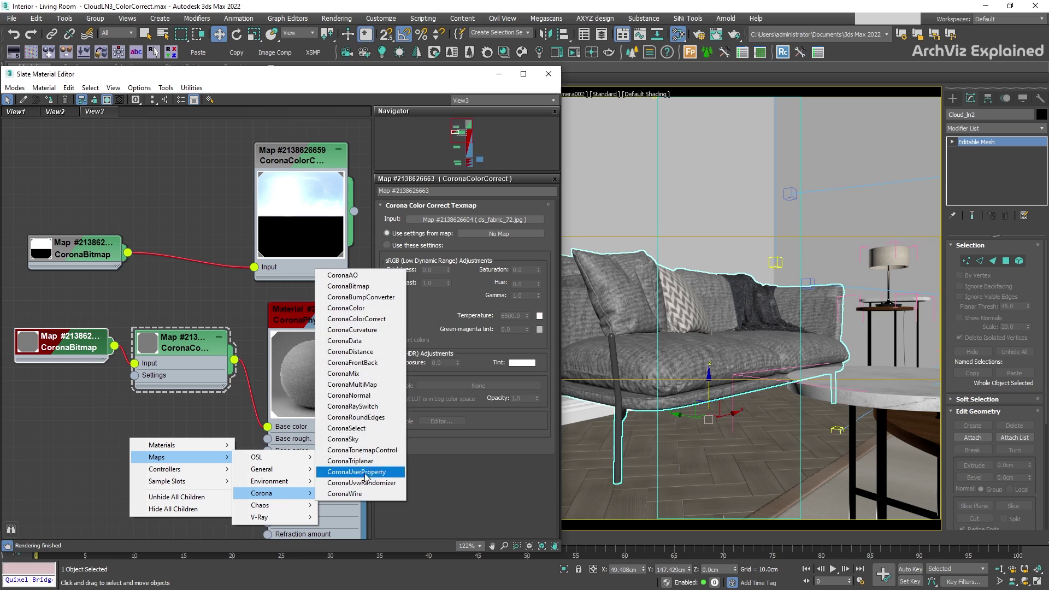
pyautogui.click(350, 322)
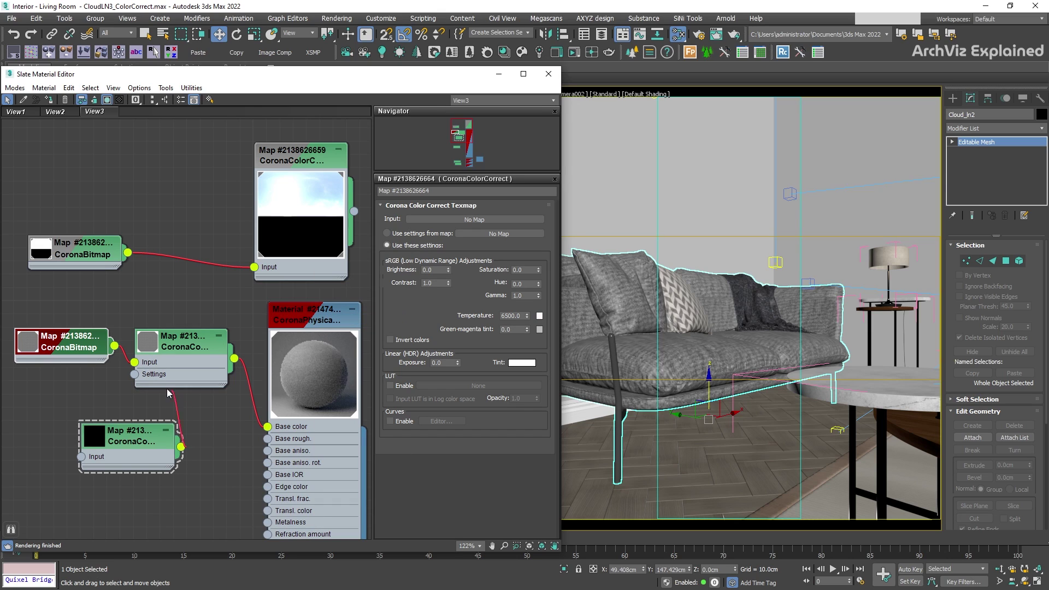
pyautogui.moveTo(99, 445); pyautogui.dragTo(58, 419)
# - Set the Brightness of the linked settings map to 1
pyautogui.doubleClick(431, 270)
pyautogui.write('-1')
pyautogui.press('Return')
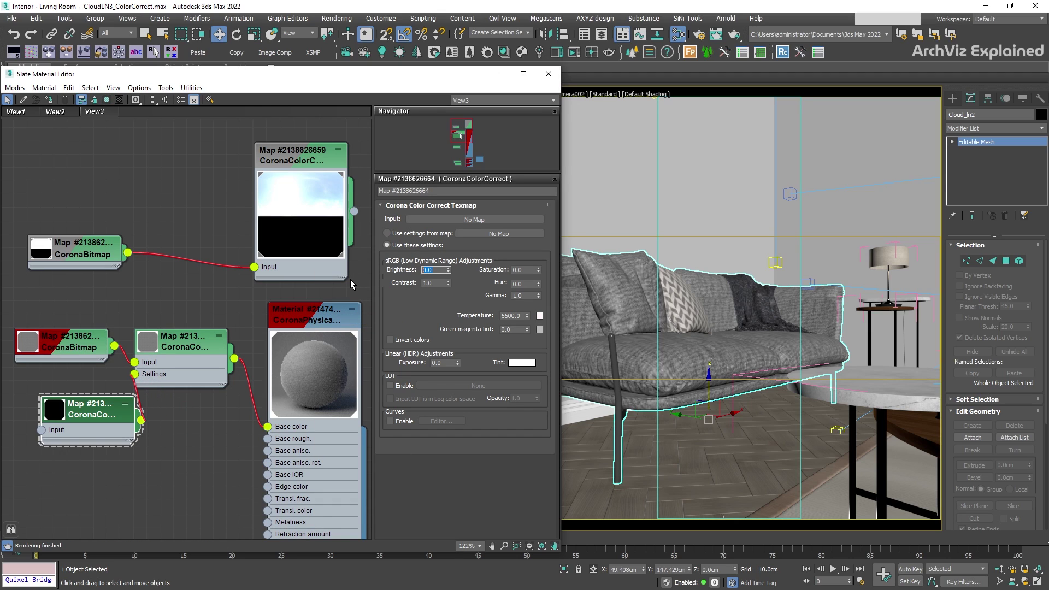
pyautogui.write('1')
pyautogui.press('Return')
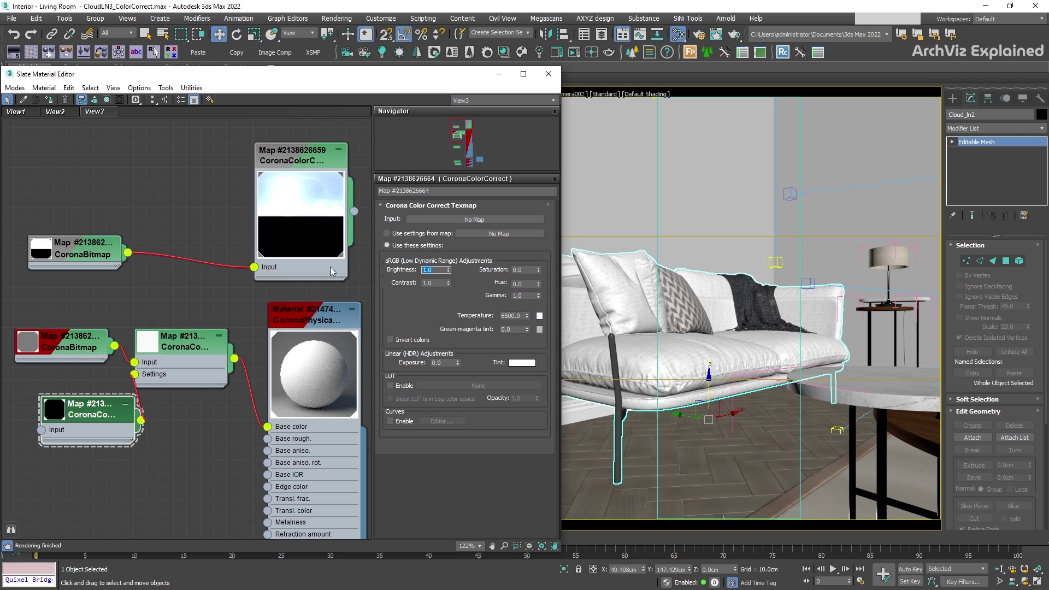
# - Link the same settings map to the environment's color correction, and return the fabric's color correction to its own settings
pyautogui.click(285, 166)
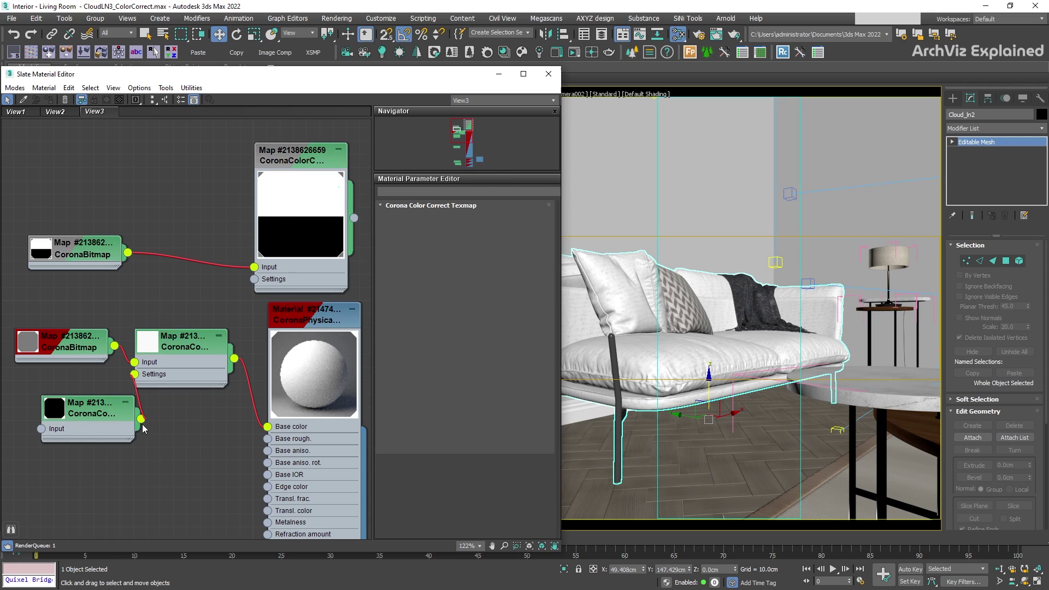
pyautogui.moveTo(141, 419); pyautogui.dragTo(254, 278)
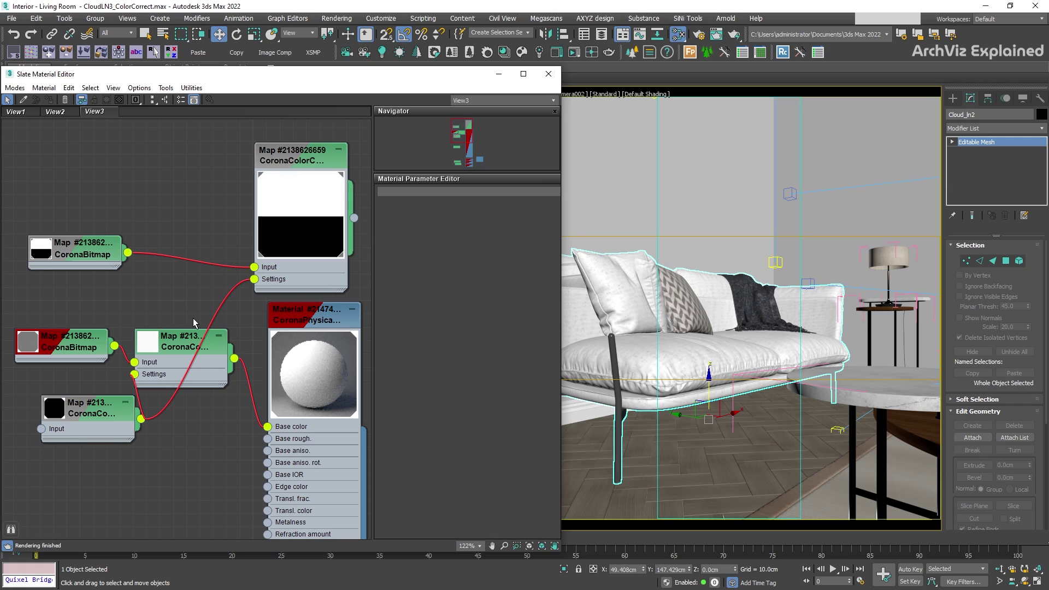
pyautogui.click(188, 340)
pyautogui.click(420, 247)
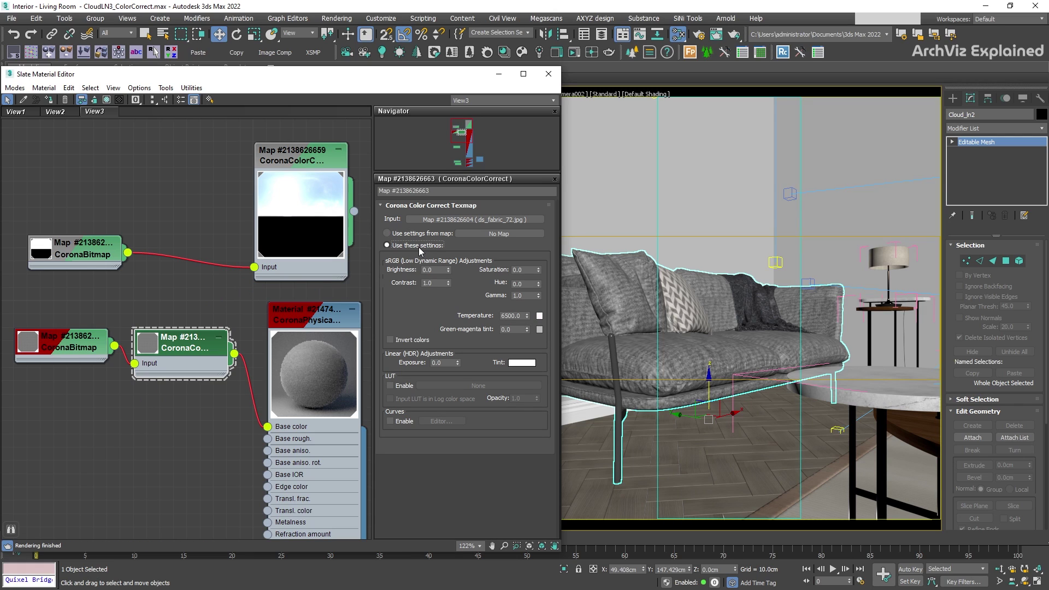
# - Start Corona interactive rendering and limit it to a region around the sofa
pyautogui.click(574, 54)
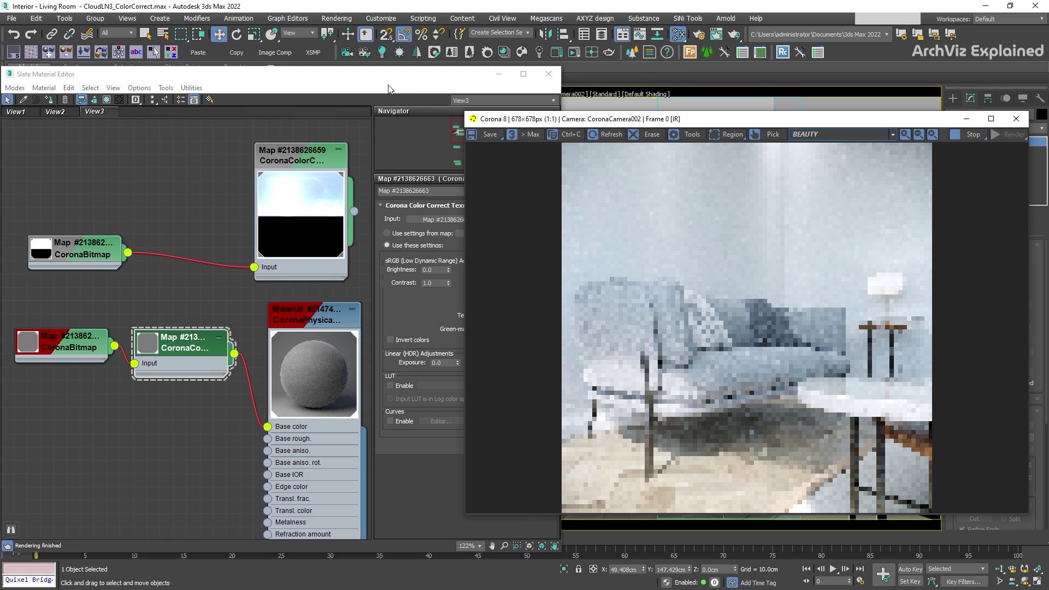
pyautogui.click(390, 89)
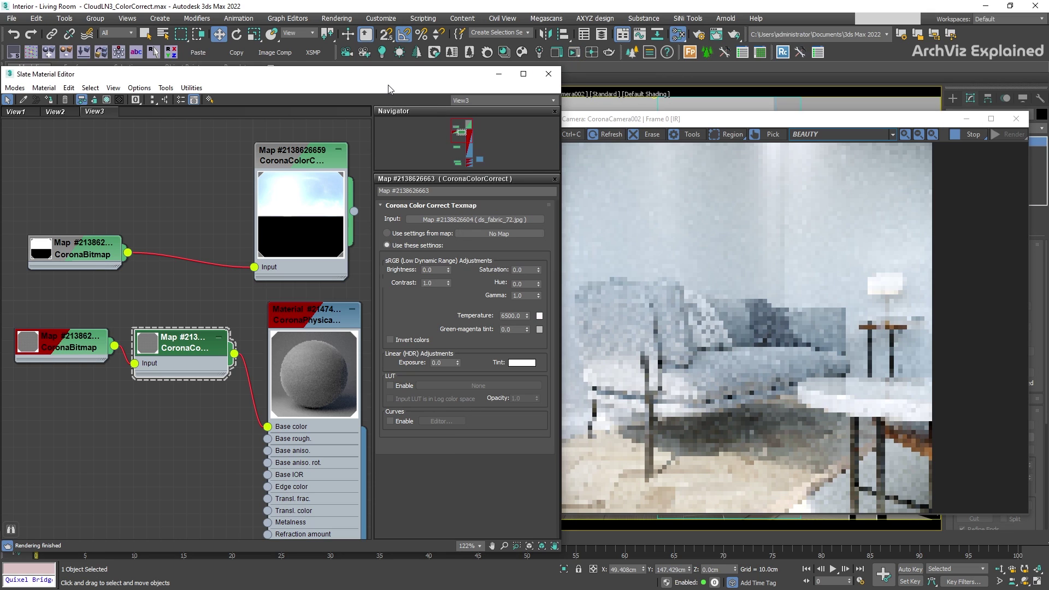
pyautogui.click(727, 135)
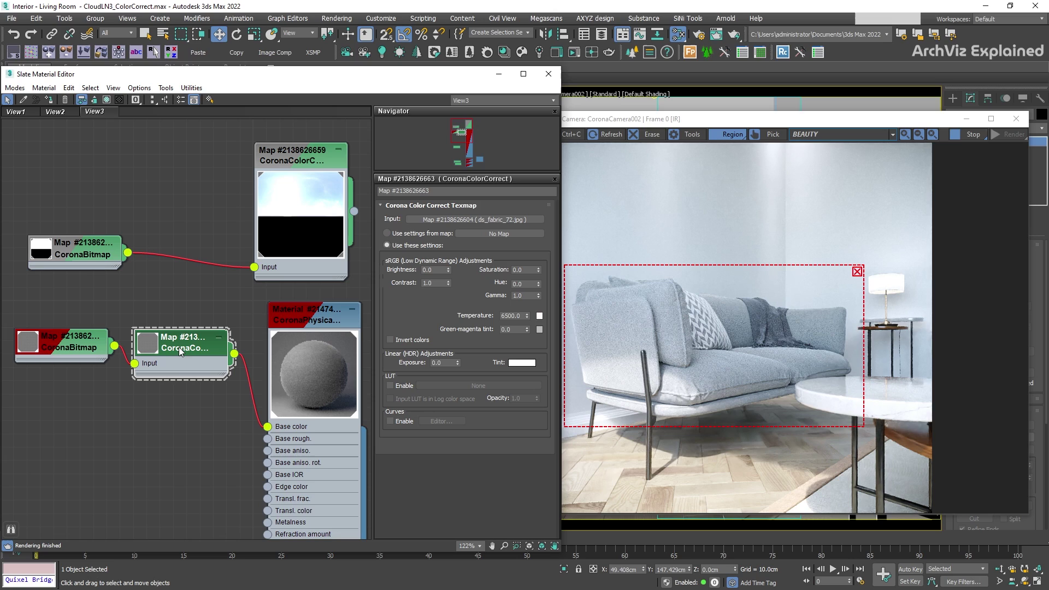
# - Try Brightness values of -0.5, -1.0, 0.5 and 1 on the fabric's color correction
pyautogui.click(434, 270)
pyautogui.write('-0.5')
pyautogui.press('Return')
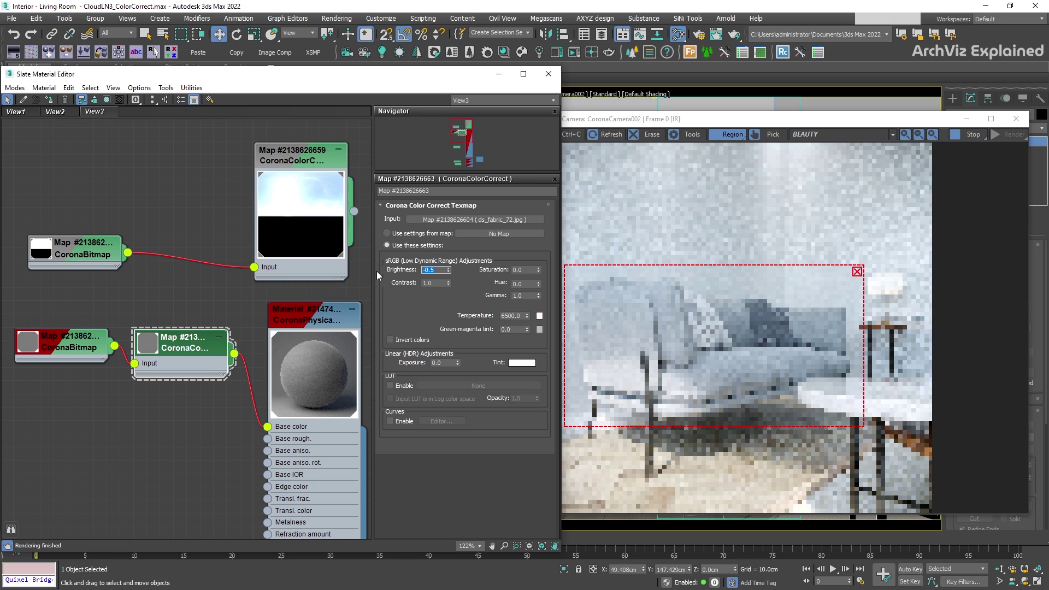
pyautogui.write('-1.0')
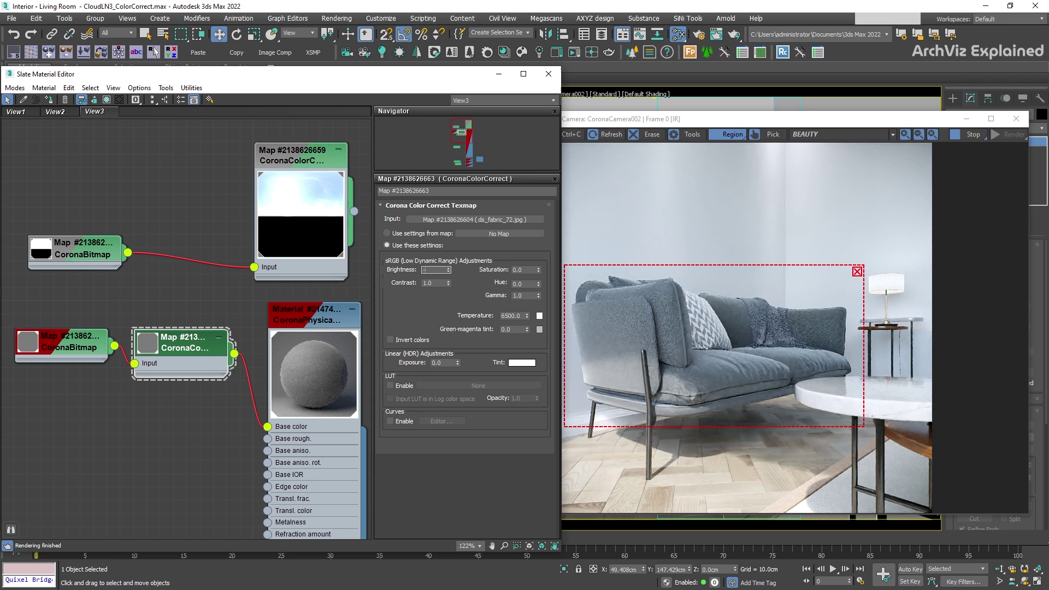
pyautogui.press('Return')
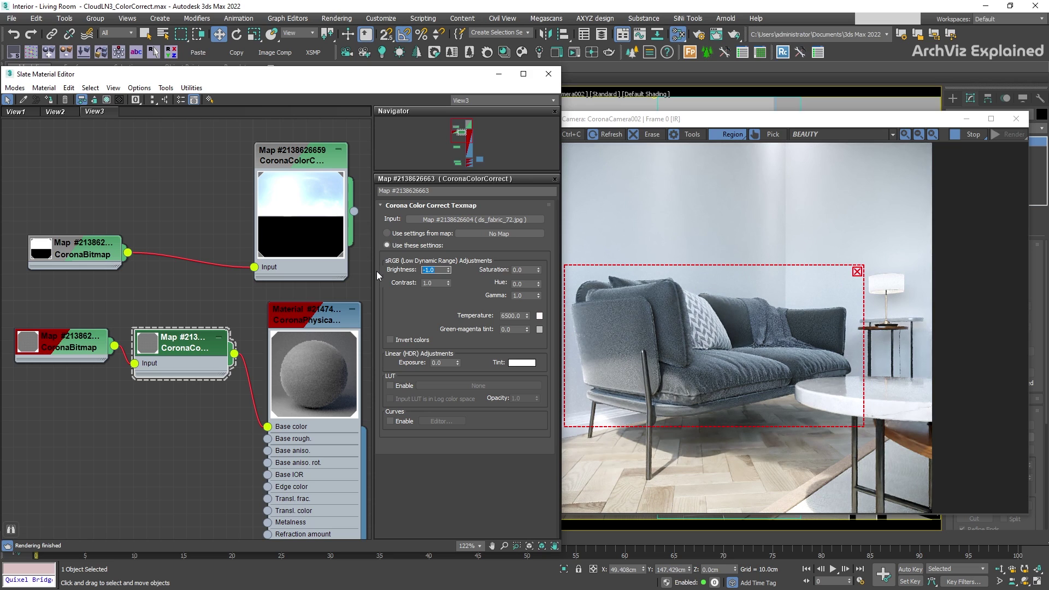
pyautogui.write('.5')
pyautogui.press('Return')
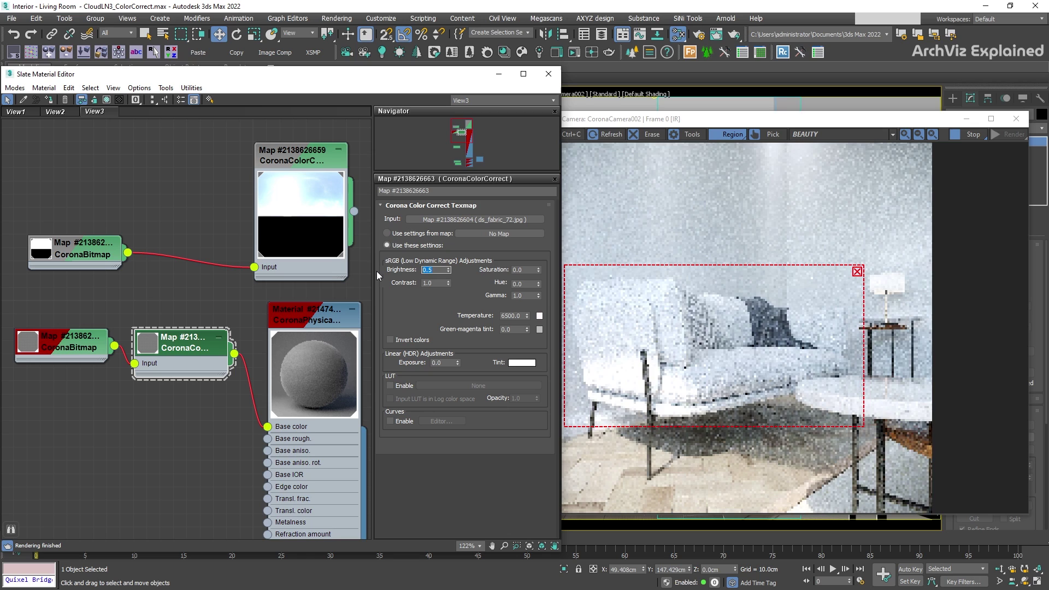
pyautogui.write('1')
pyautogui.press('Return')
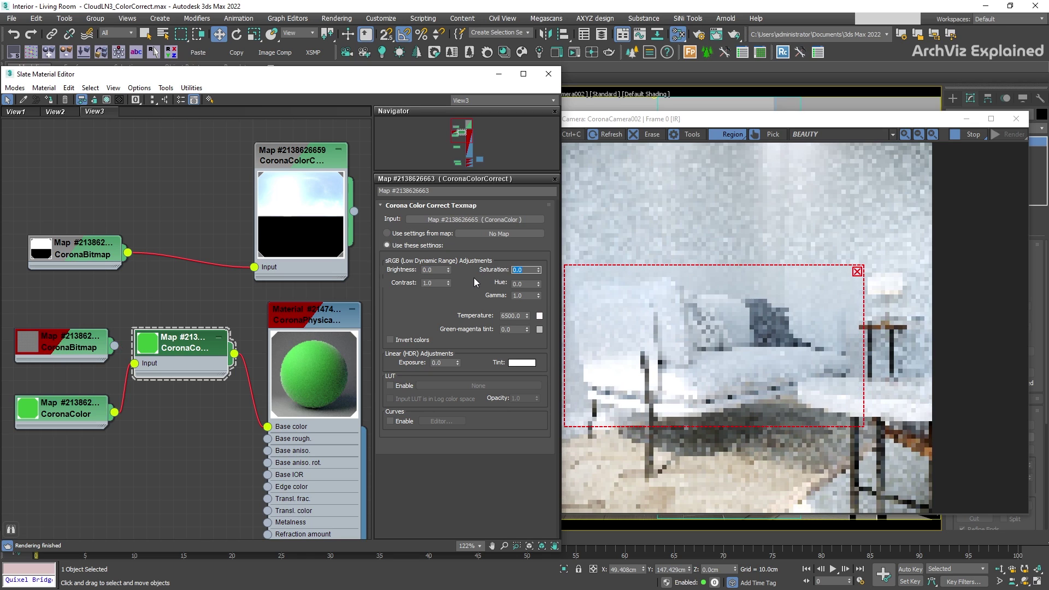
# - Try Saturation values of -1 and 1 on the color correction fed by the green CoronaColor map
pyautogui.write('-1')
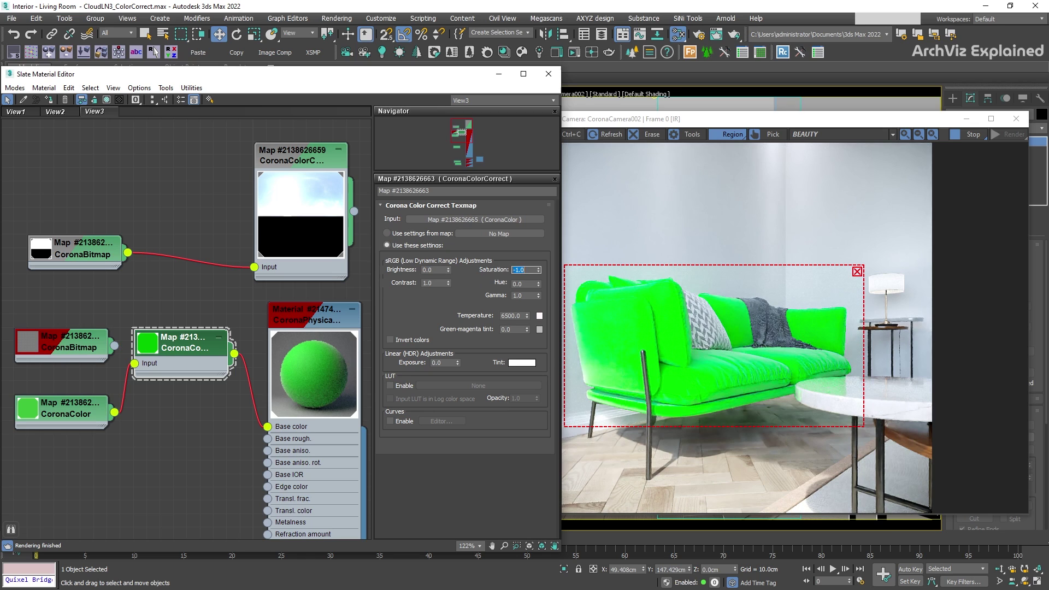
pyautogui.press('Return')
pyautogui.write('1')
pyautogui.press('Return')
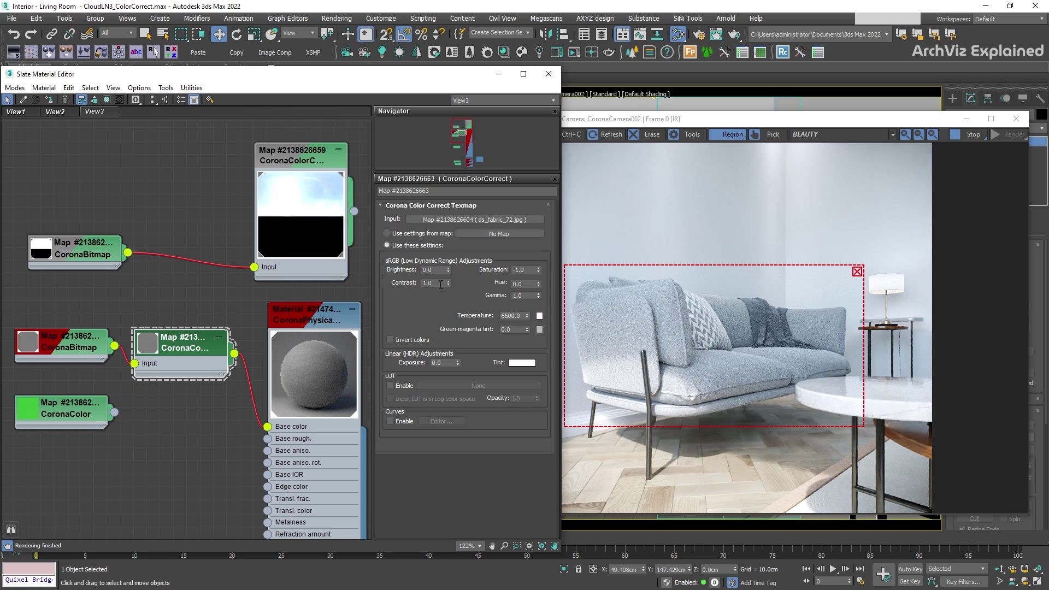
# - Try Contrast values of 0 and 20 on the fabric bitmap's color correction, resetting Saturation to 0 and Contrast to 1
pyautogui.press('Tab')
pyautogui.write('0')
pyautogui.press('Return')
pyautogui.rightClick(539, 270)
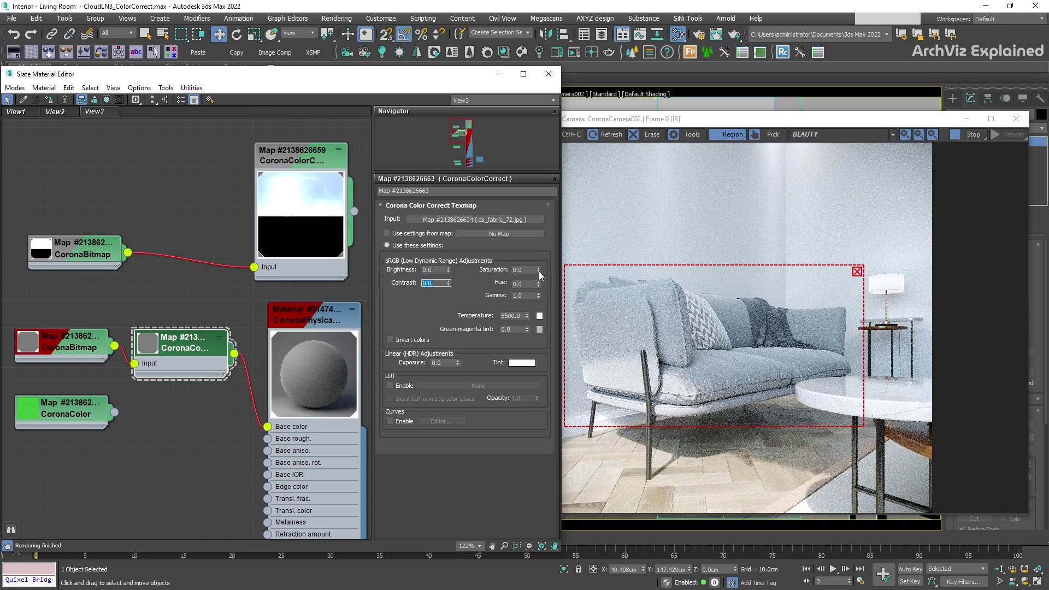
pyautogui.write('20')
pyautogui.press('Return')
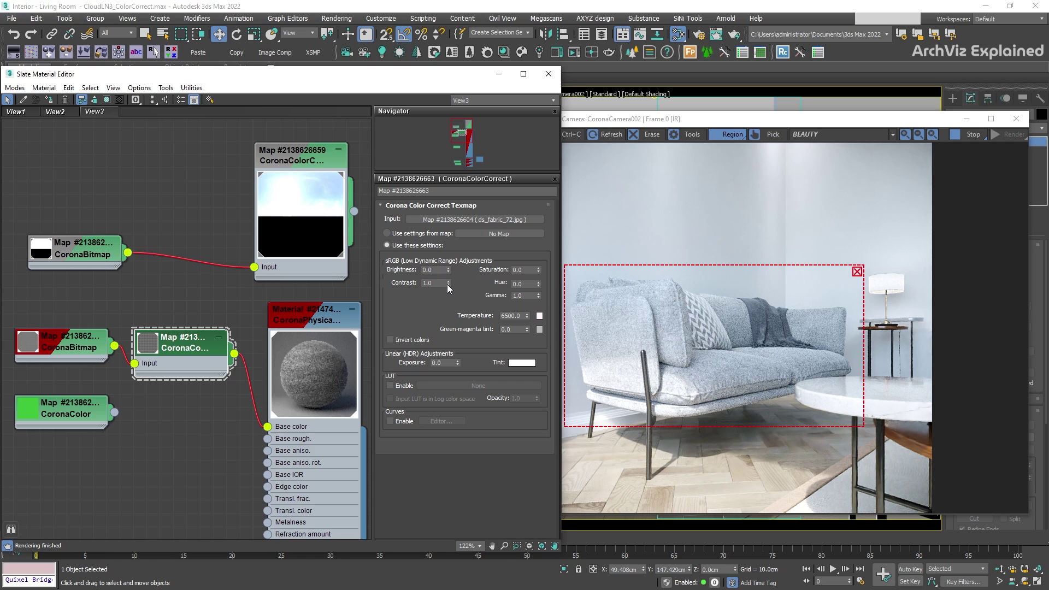
pyautogui.write('1')
pyautogui.press('Return')
# - Connect the green CoronaColor map to the color correction's input and try Hue values of -90 and 90
pyautogui.moveTo(114, 412); pyautogui.dragTo(134, 363)
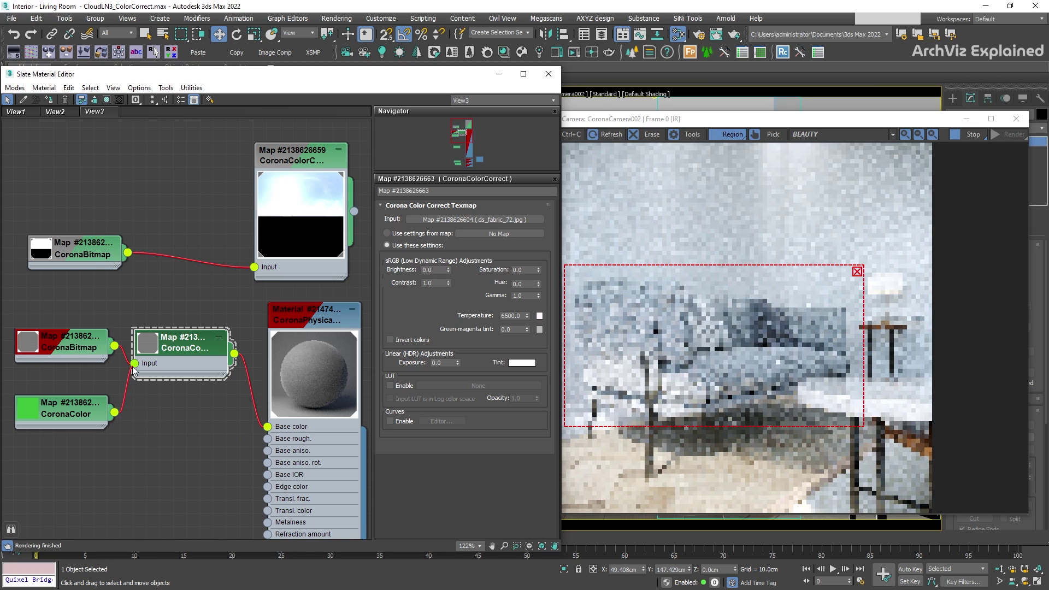
pyautogui.doubleClick(523, 284)
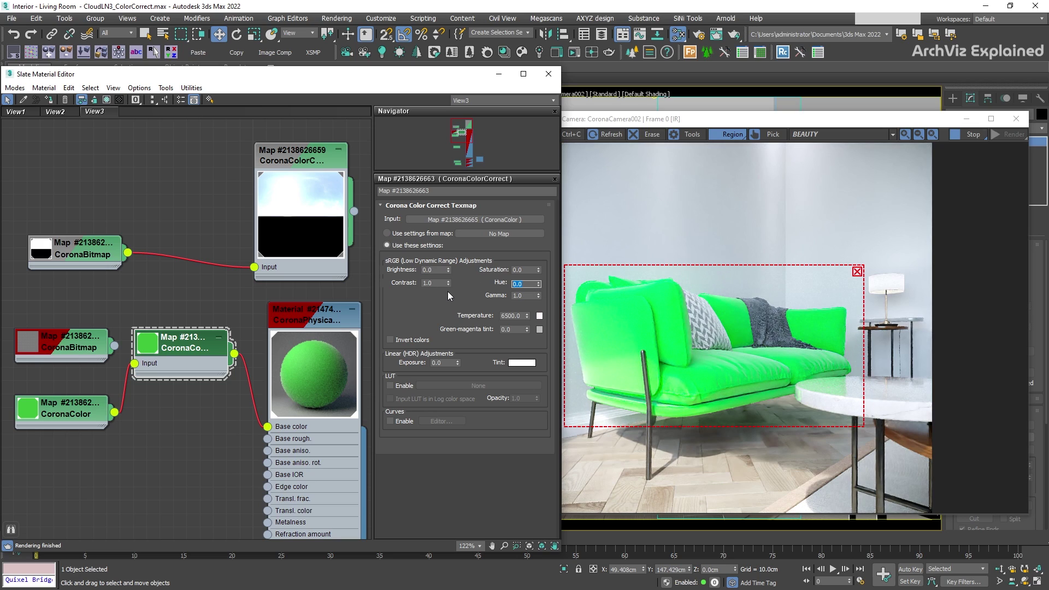
pyautogui.write('-90')
pyautogui.press('Return')
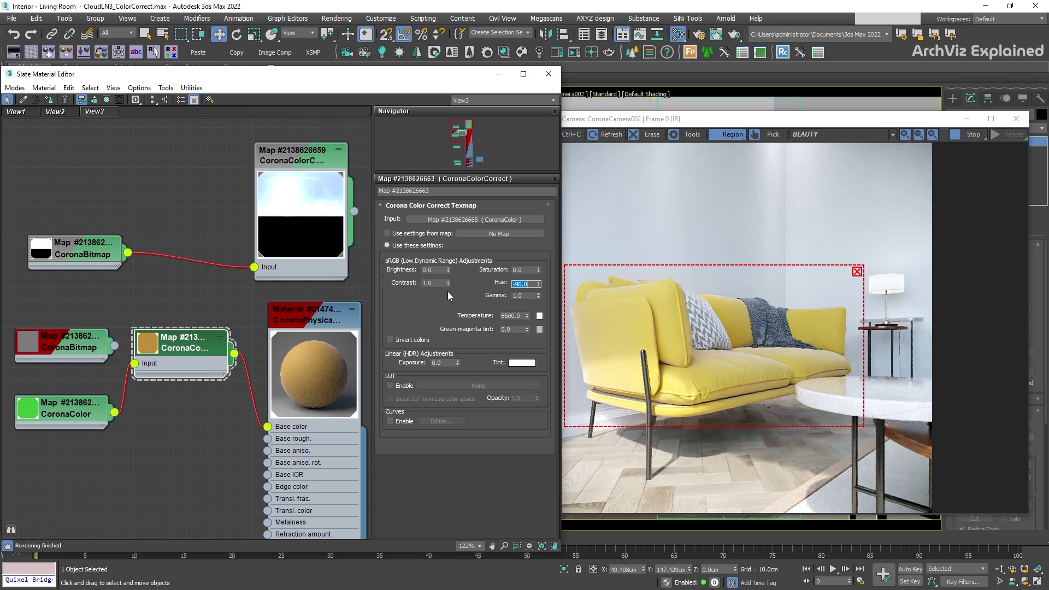
pyautogui.write('90')
pyautogui.press('Return')
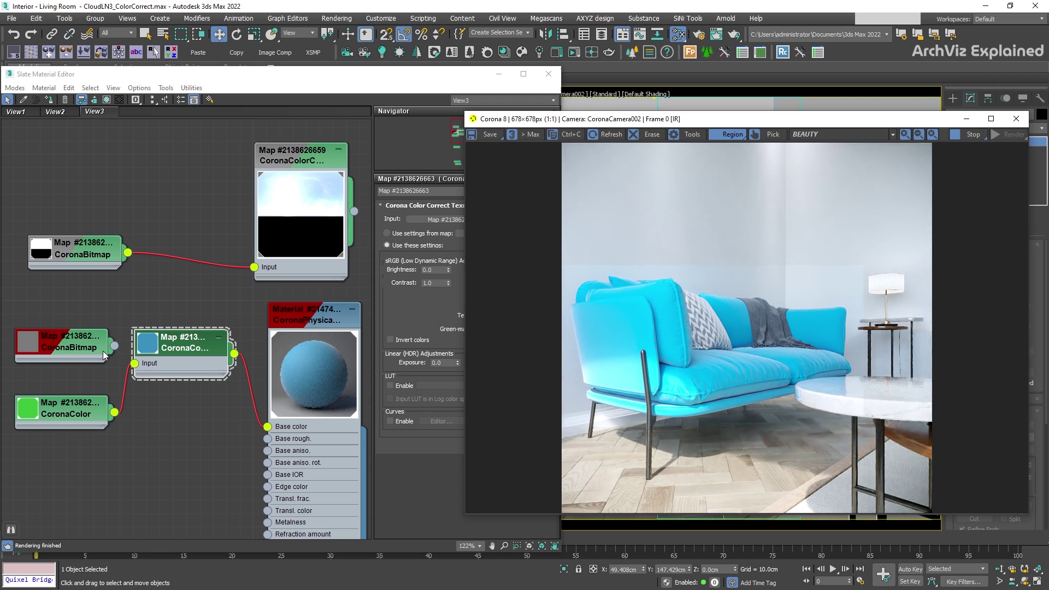
# - Reconnect the fabric bitmap to its color correction and try Gamma values of 2.0 and 0.8 on the HDRI map's color correction
pyautogui.moveTo(115, 345); pyautogui.dragTo(135, 363)
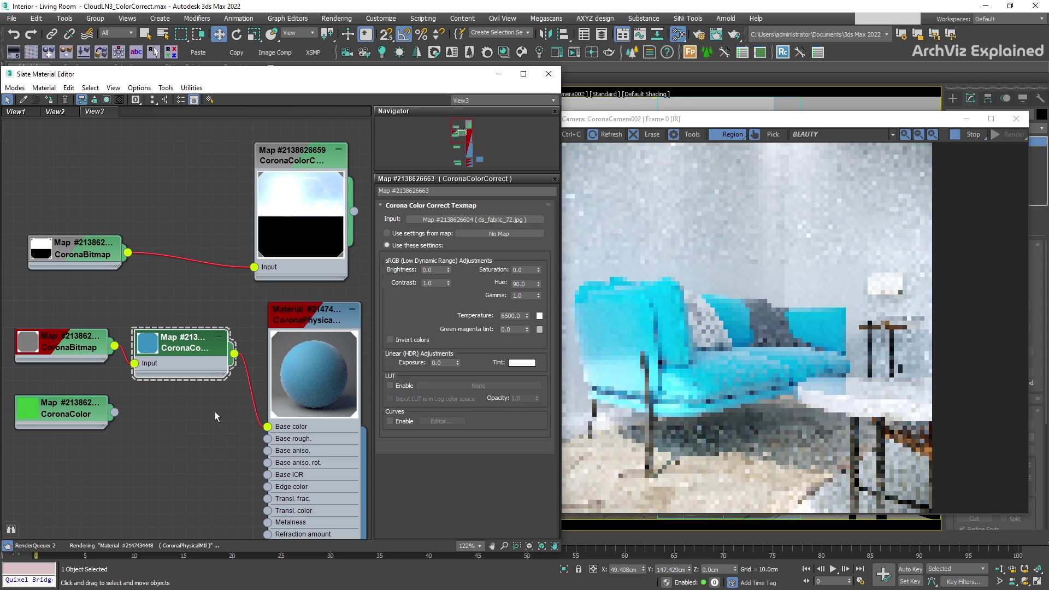
pyautogui.click(299, 161)
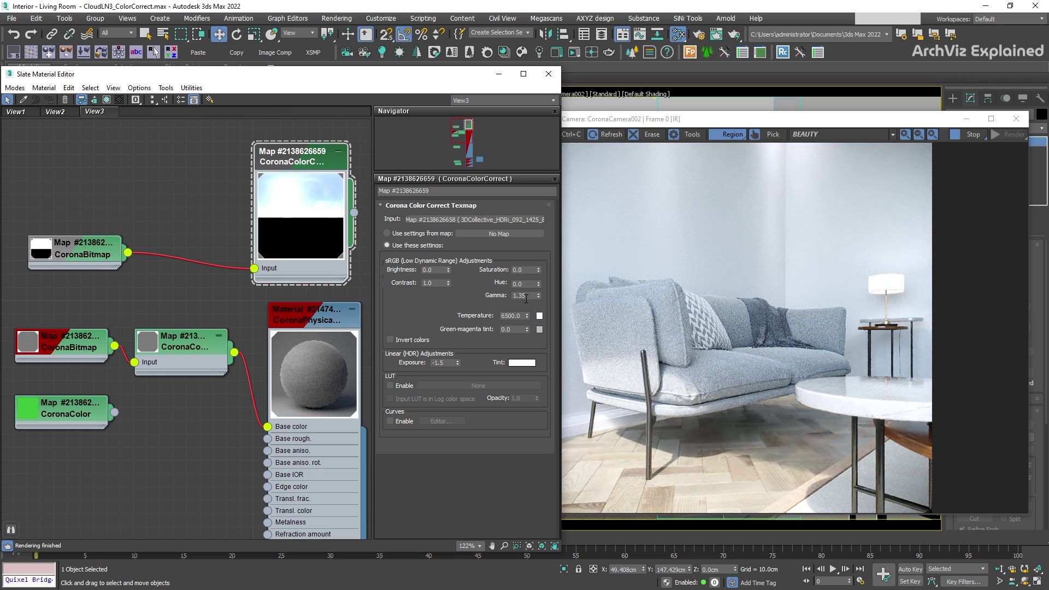
pyautogui.doubleClick(526, 299)
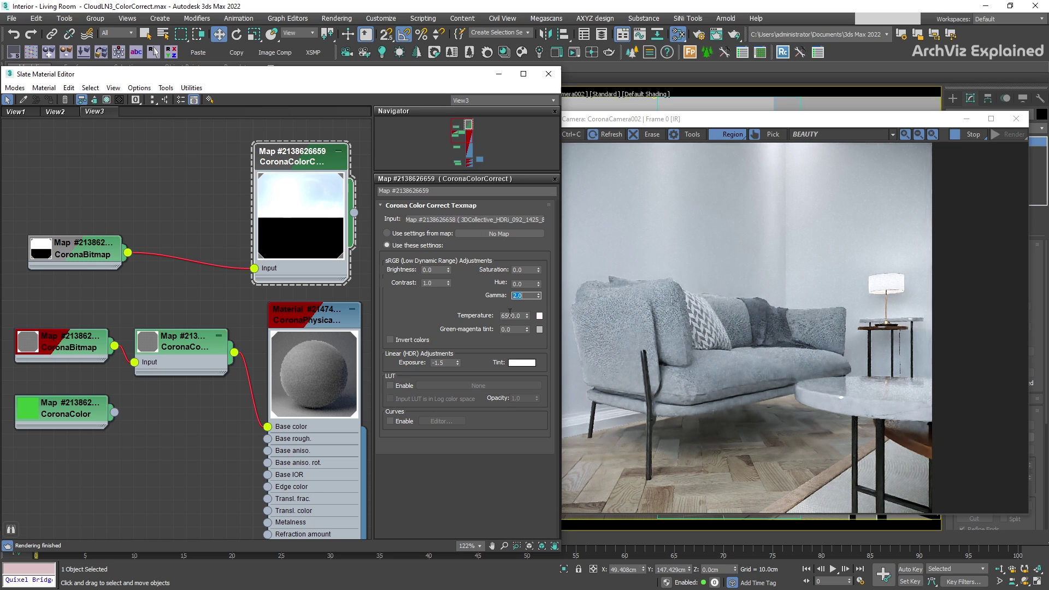
pyautogui.write('0.8')
pyautogui.press('Return')
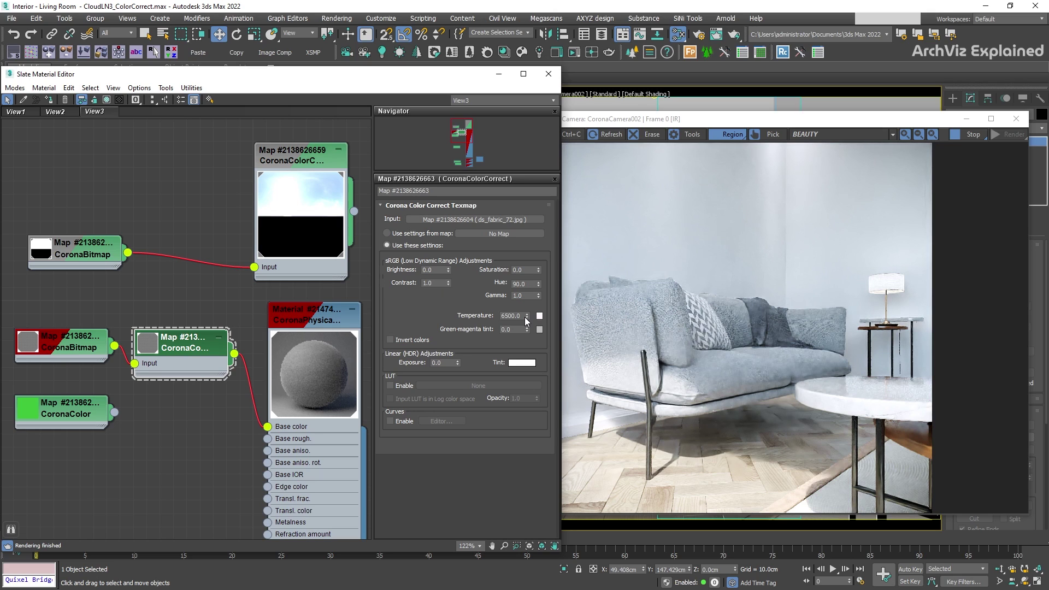
# - Try Temperature values of 2990 and 8551.4 on the fabric's color correction, and Green-magenta tint at -1.0 and raised toward green
pyautogui.moveTo(526, 318); pyautogui.dragTo(528, 347)
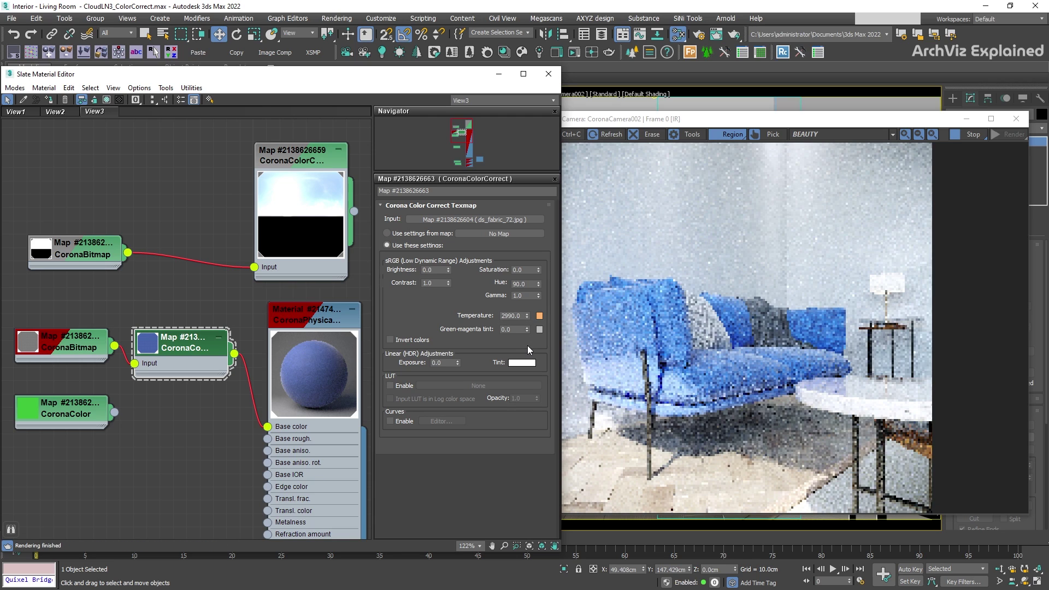
pyautogui.moveTo(531, 318); pyautogui.dragTo(537, 215)
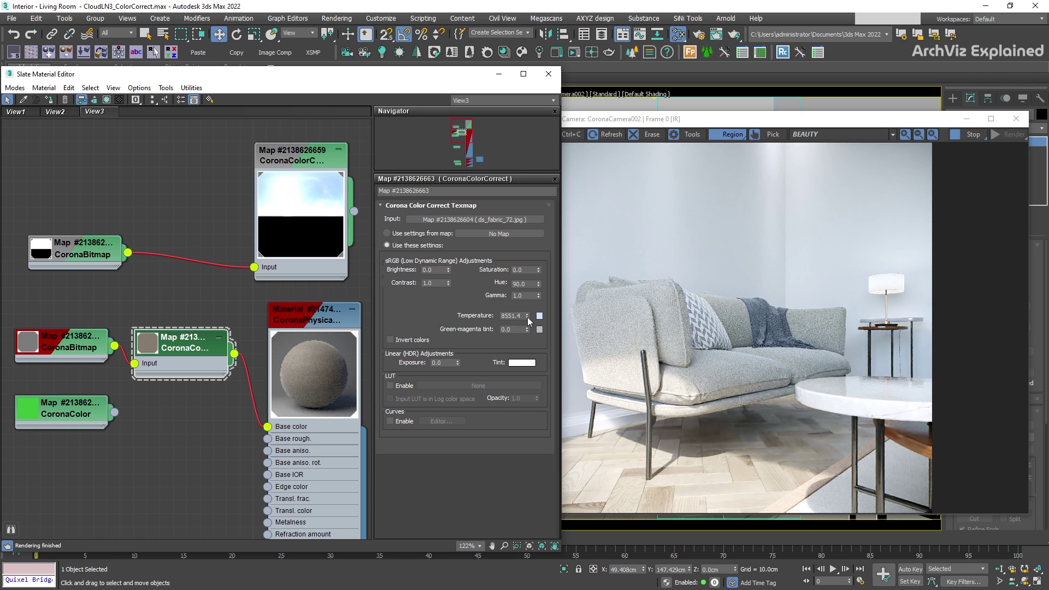
pyautogui.moveTo(527, 331); pyautogui.dragTo(519, 530)
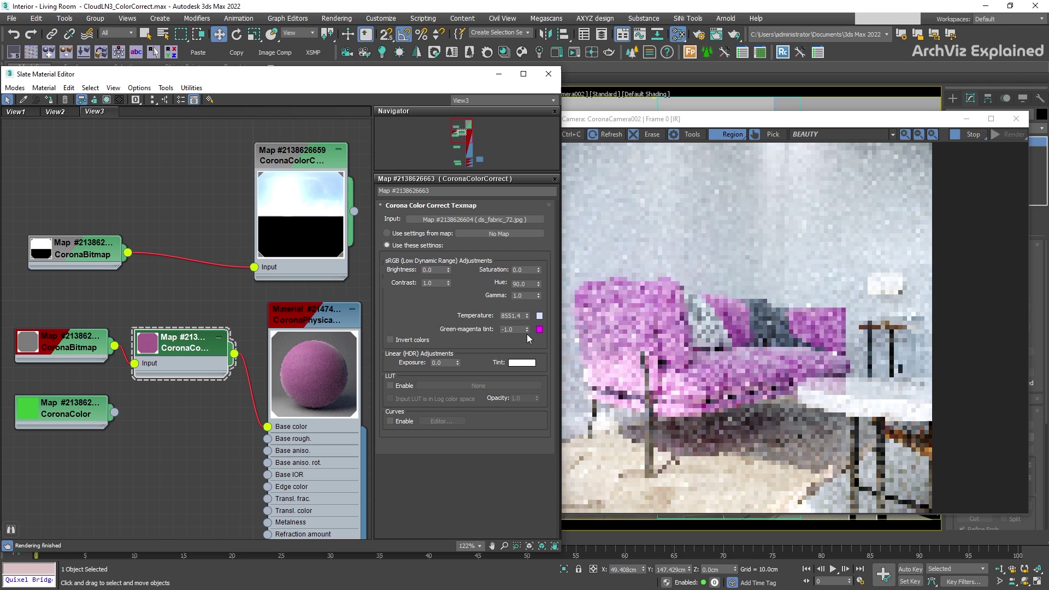
pyautogui.moveTo(527, 330); pyautogui.dragTo(538, 149)
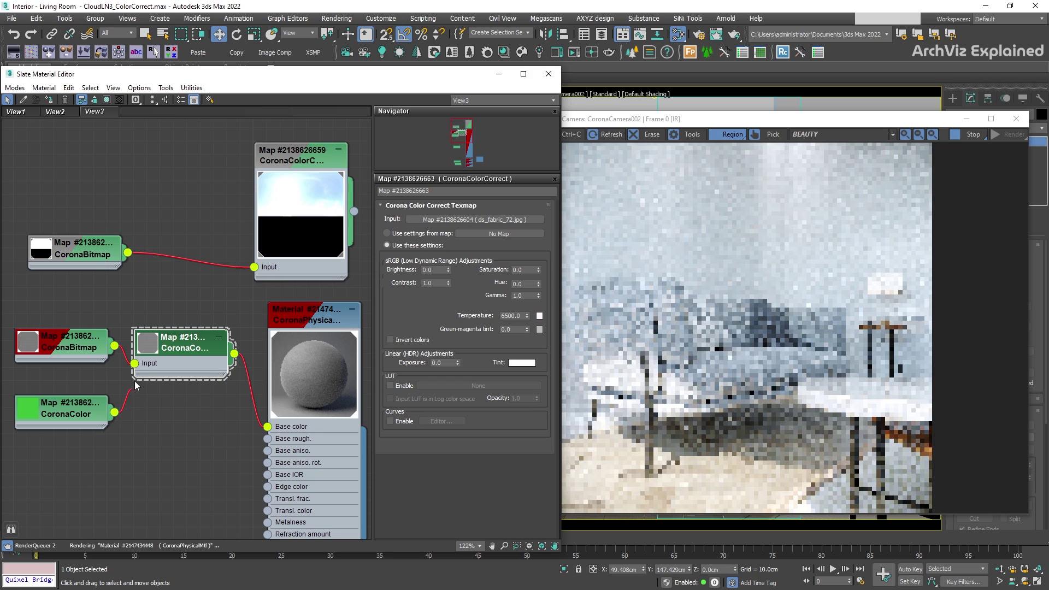
# - Connect the green CoronaColor map to the fabric's color correction input and invert its colors
pyautogui.moveTo(114, 411); pyautogui.dragTo(135, 365)
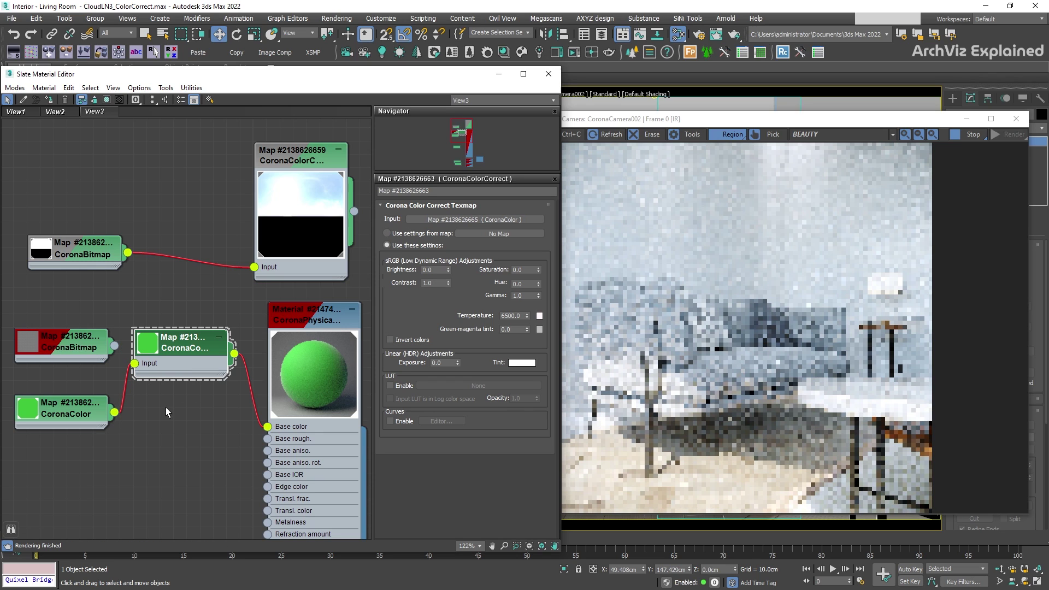
pyautogui.click(391, 340)
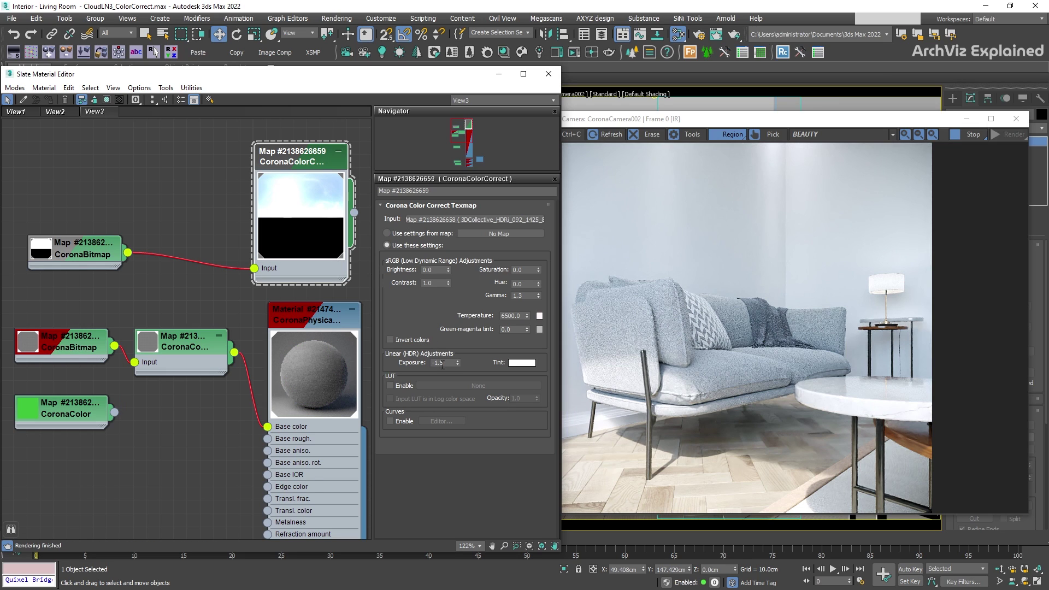
# - Try Exposure values of 0, 1, 10 and -5 on the HDRI map's color correction, and set it to -1
pyautogui.doubleClick(443, 363)
pyautogui.write('0')
pyautogui.press('Return')
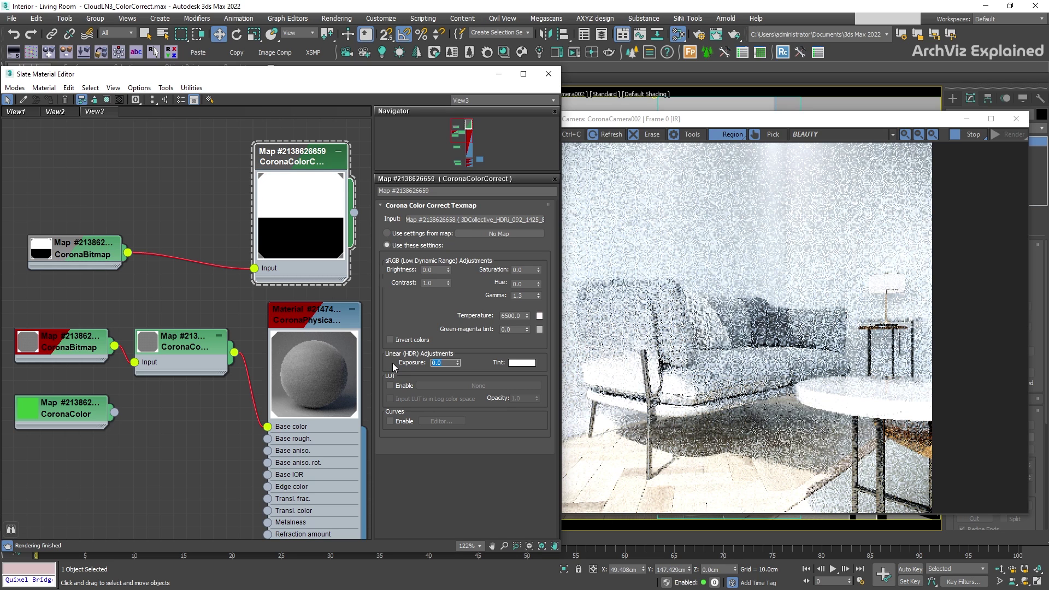
pyautogui.write('1')
pyautogui.press('Return')
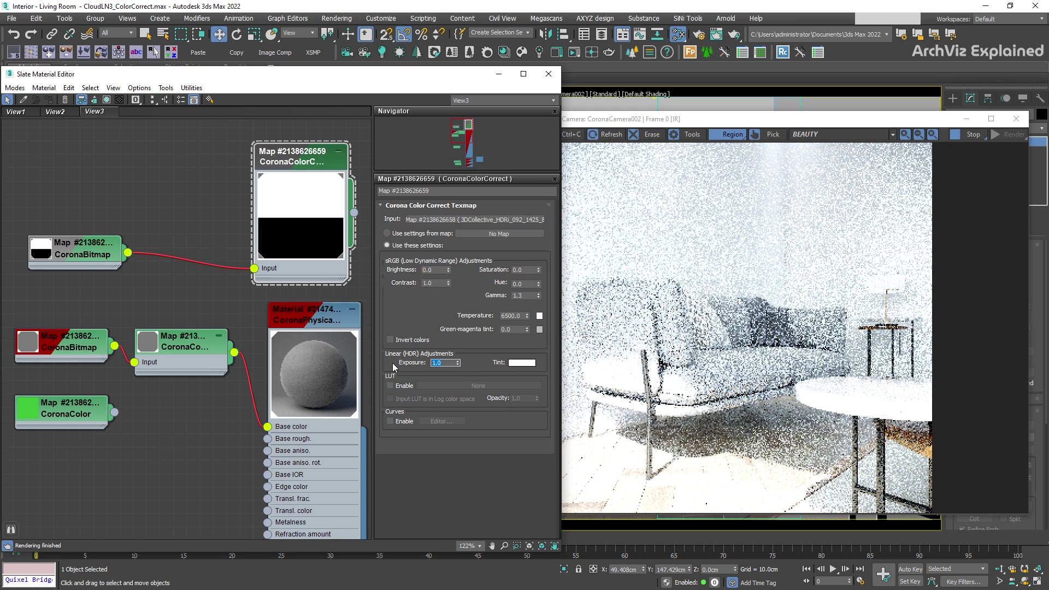
pyautogui.write('10')
pyautogui.press('Return')
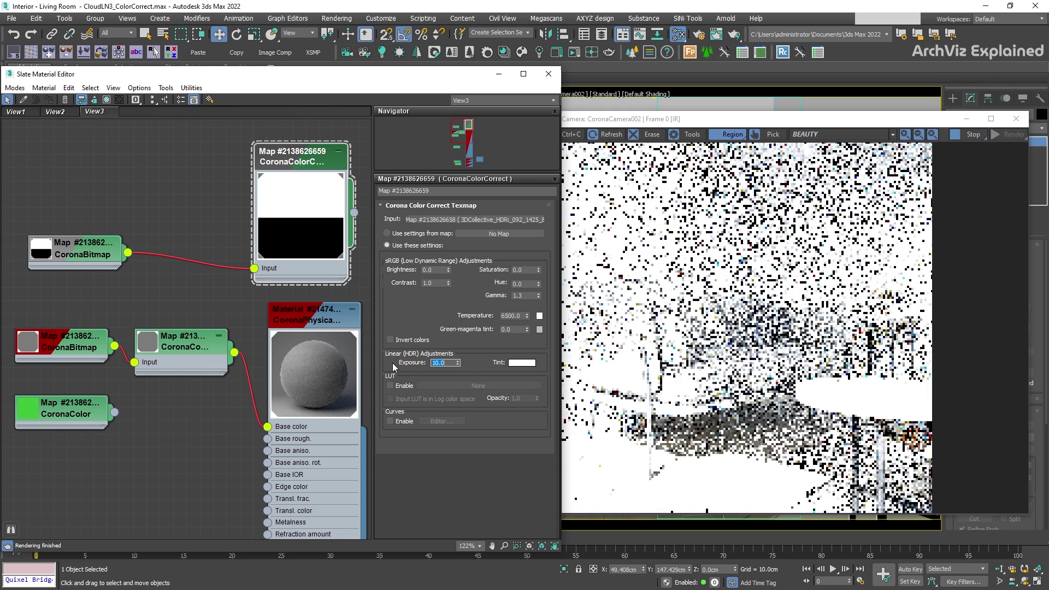
pyautogui.write('-5')
pyautogui.press('Return')
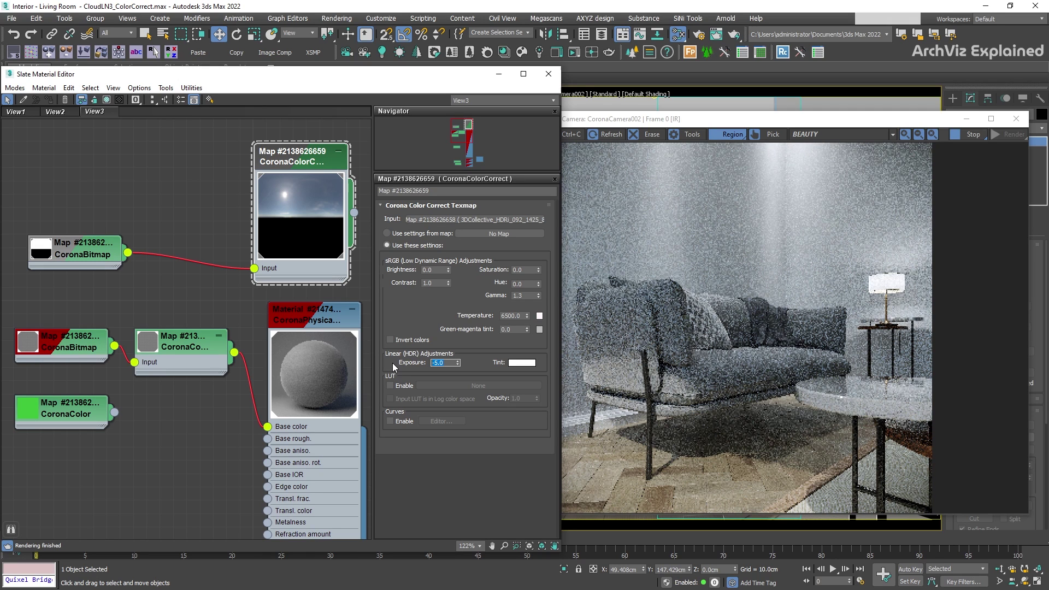
pyautogui.write('-1')
pyautogui.press('Return')
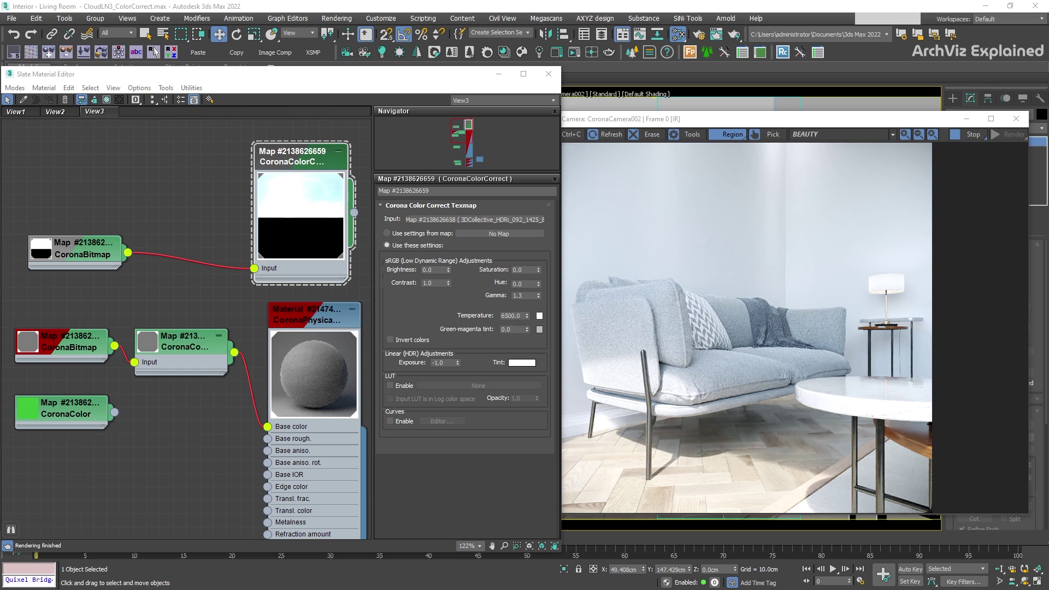
# - Enable always-on-top for the reference image window and place its blue swatch over the sofa in the render
pyautogui.click(168, 316)
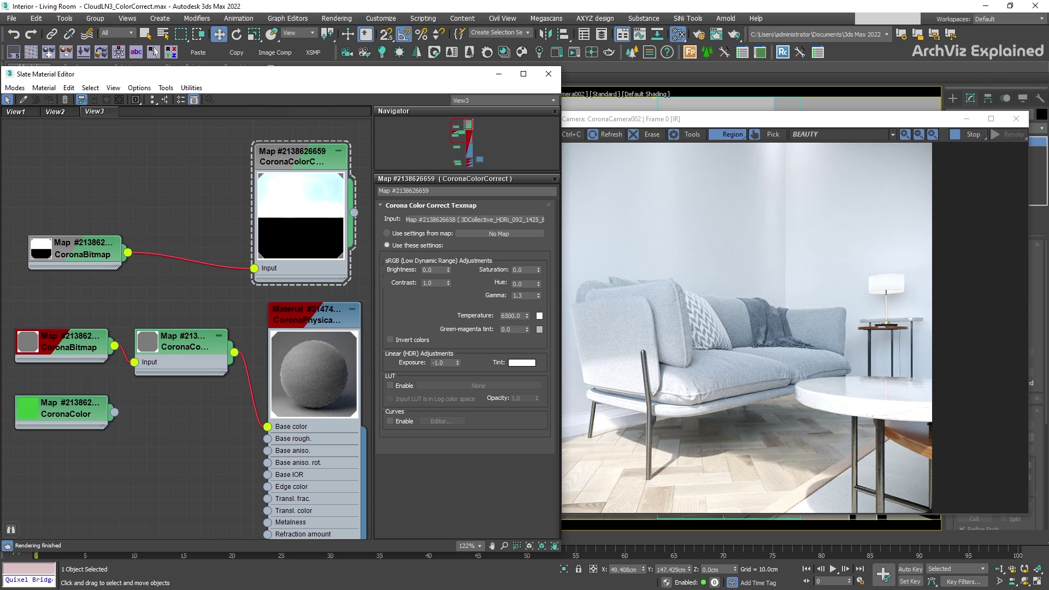
pyautogui.hotkey('ctrl', 'shift', 'a')
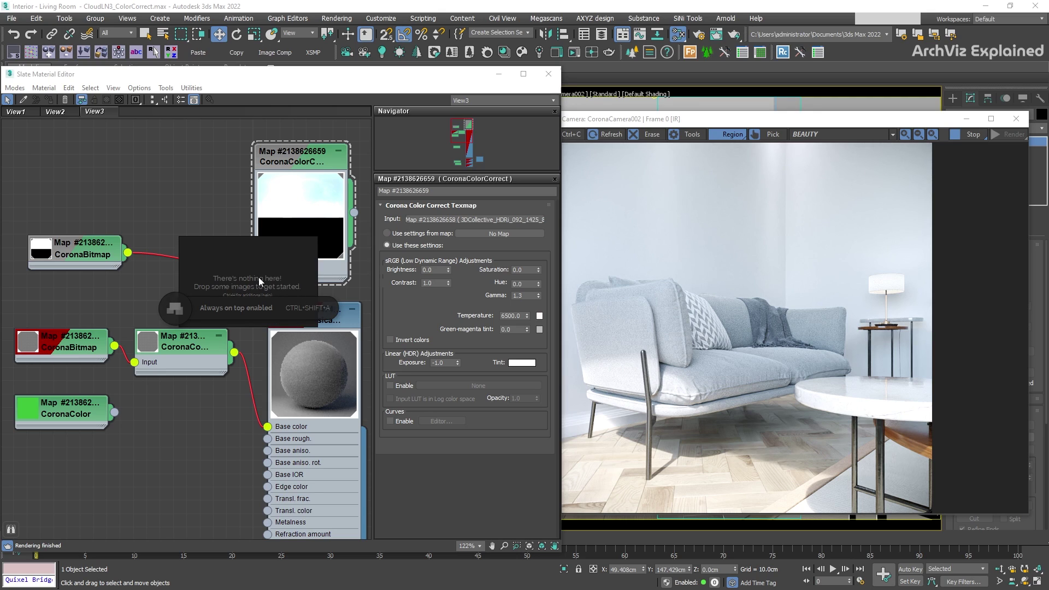
pyautogui.moveTo(258, 277); pyautogui.dragTo(764, 365)
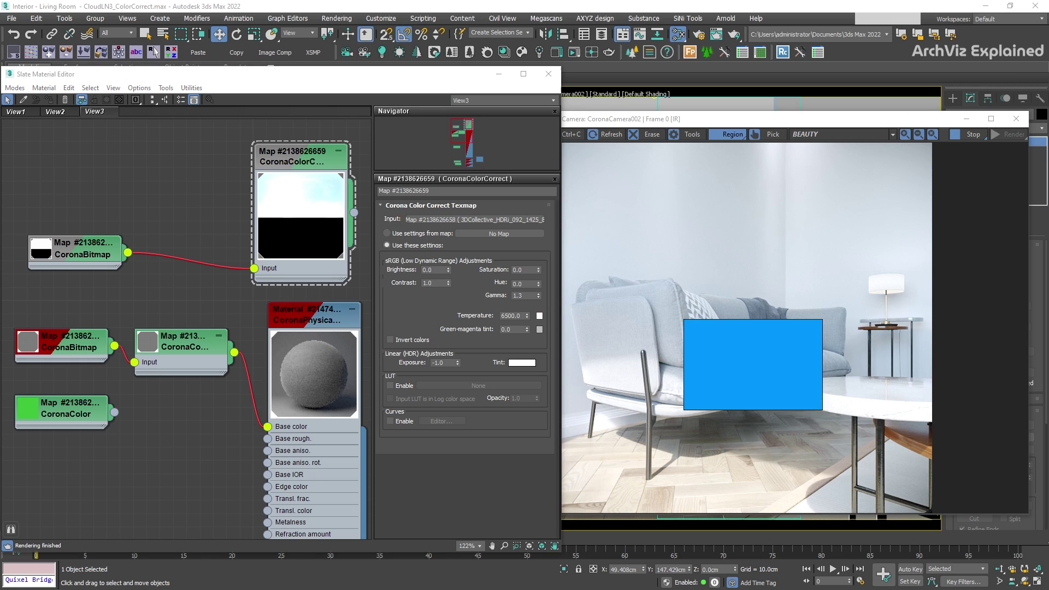
# - Set the Color Selector preference to Corona Improved Picker in the general preferences
pyautogui.click(379, 19)
pyautogui.click(394, 229)
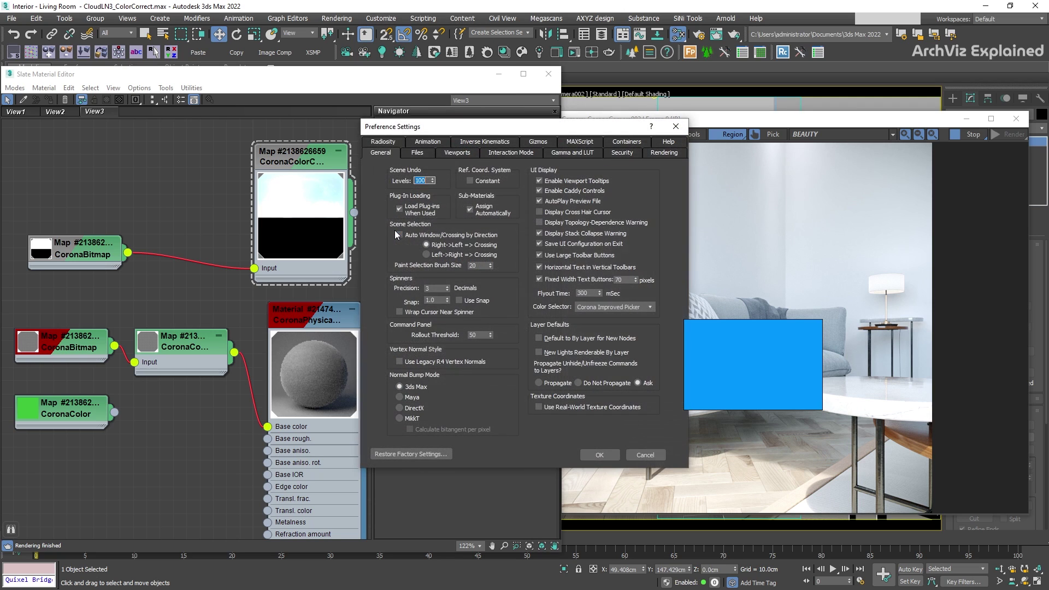
pyautogui.click(648, 308)
pyautogui.click(642, 323)
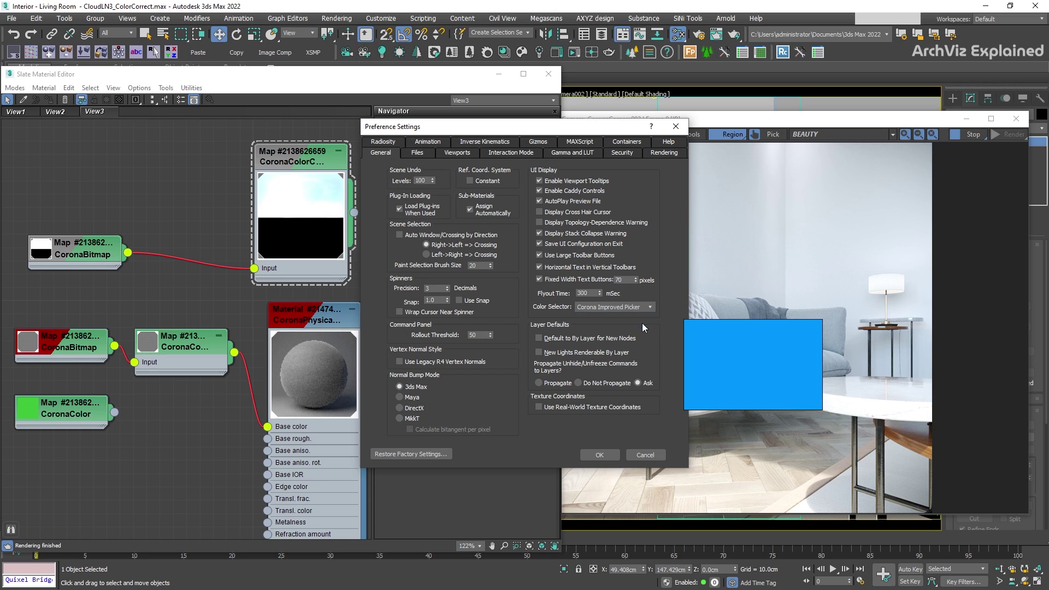
pyautogui.click(595, 454)
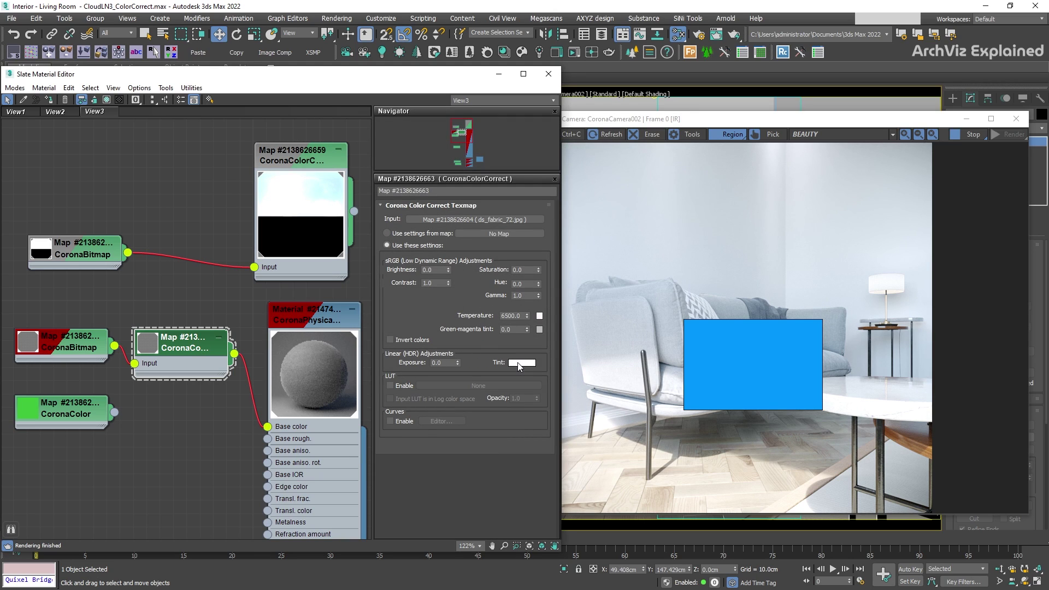
# - Set the fabric color correction's Tint to blue 0096FF by sampling the reference swatch with the color picker
pyautogui.click(518, 363)
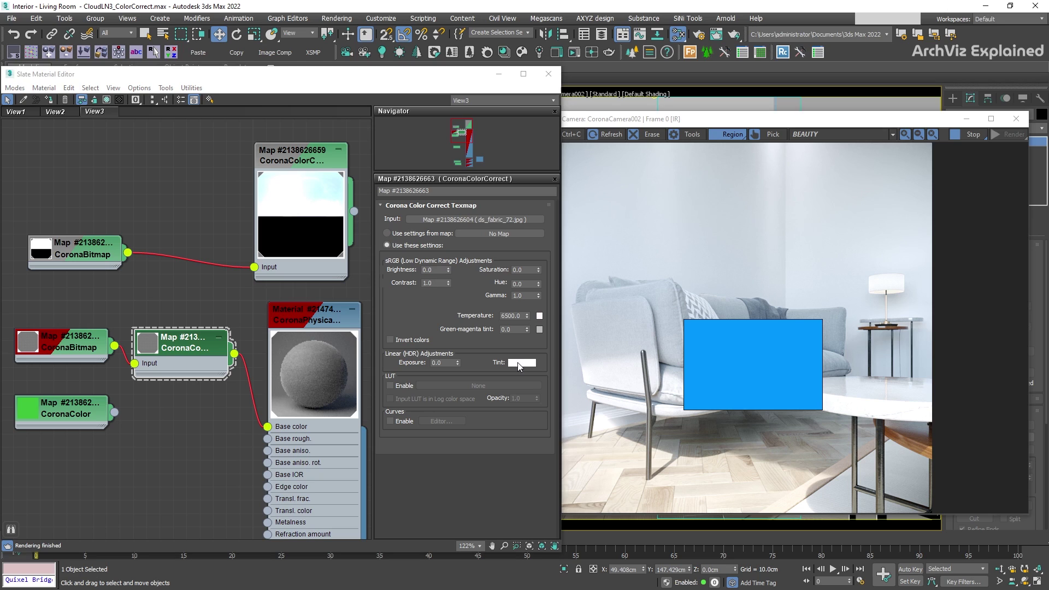
pyautogui.moveTo(384, 154); pyautogui.dragTo(411, 113)
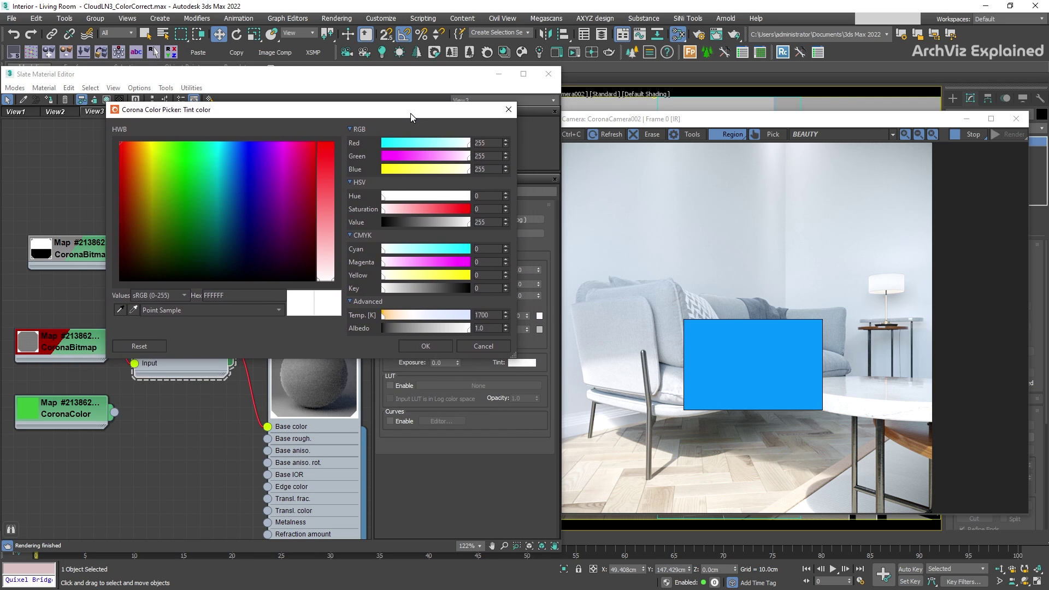
pyautogui.click(119, 310)
pyautogui.click(723, 370)
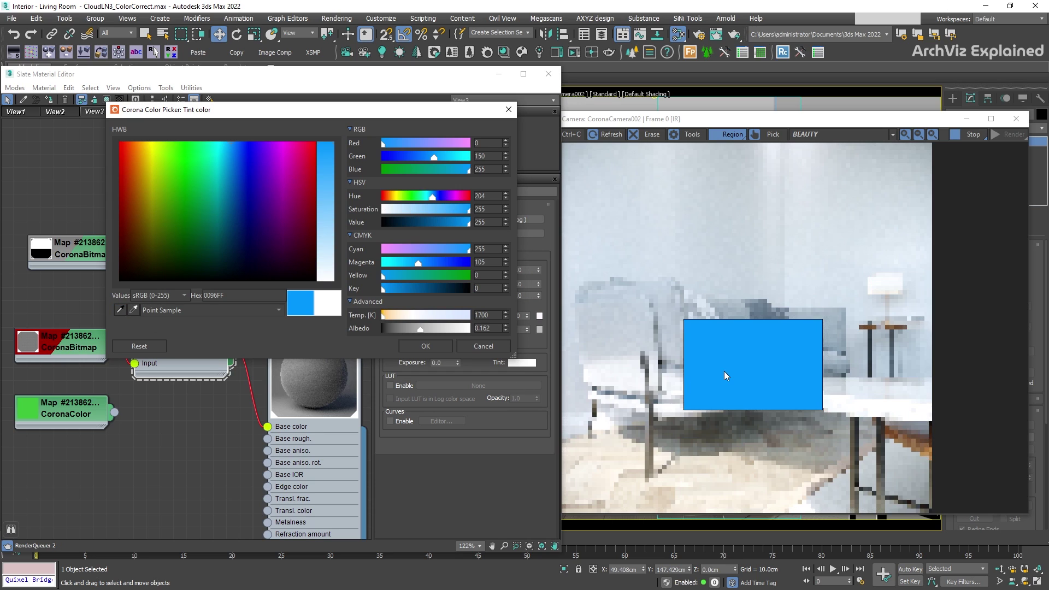
pyautogui.click(426, 346)
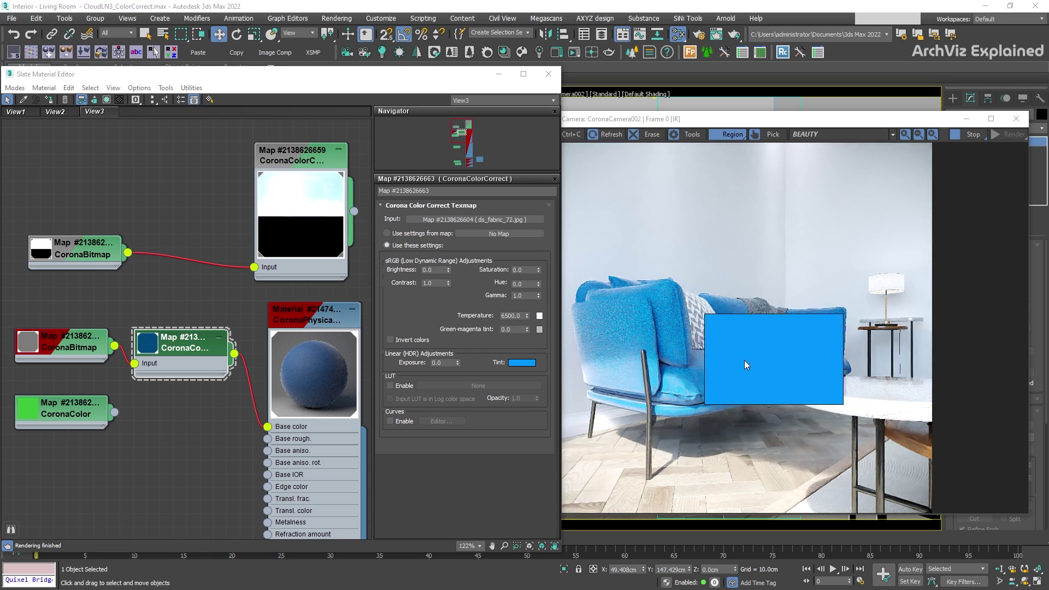
# - Shift the blue reference swatch beside the sofa to compare colors and set the fabric color correction's Brightness to 0.1
pyautogui.moveTo(757, 358); pyautogui.dragTo(731, 365)
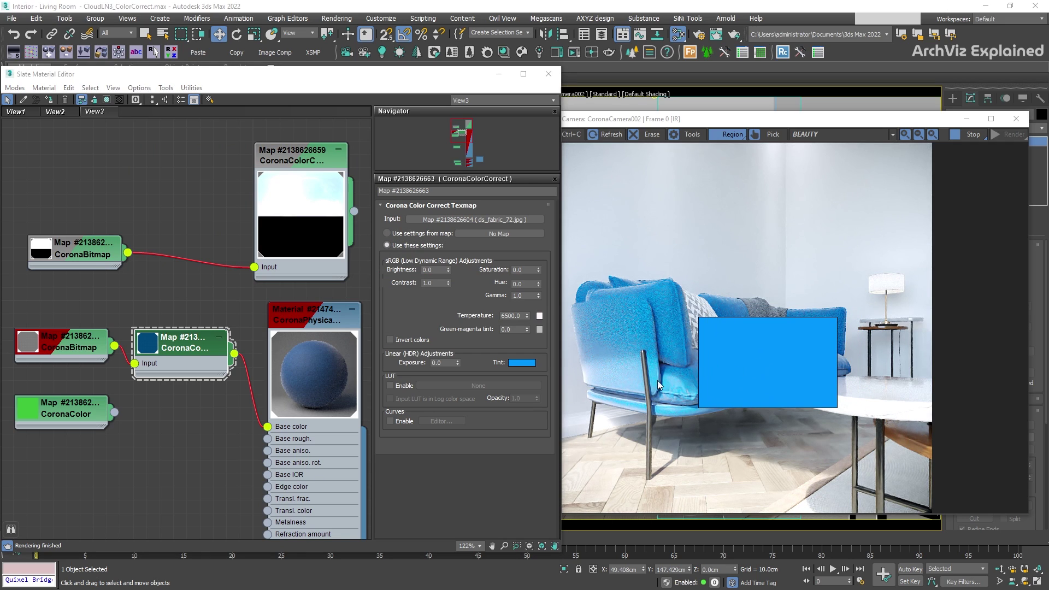
pyautogui.click(385, 267)
pyautogui.write('0.1')
pyautogui.press('Return')
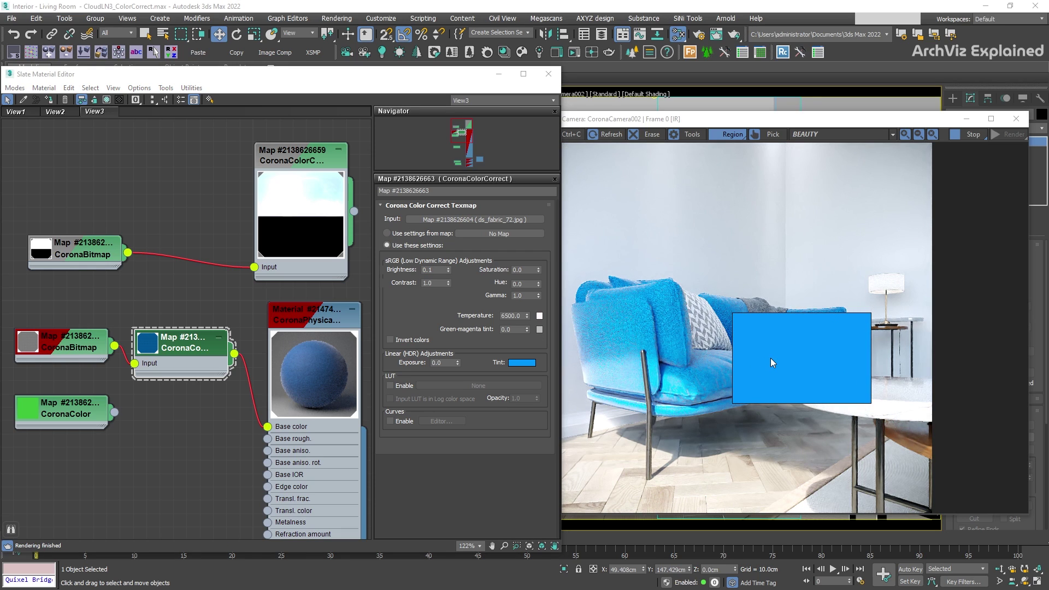
# - Enable the LUT section of the fabric's color correction briefly, and disable it again
pyautogui.click(390, 386)
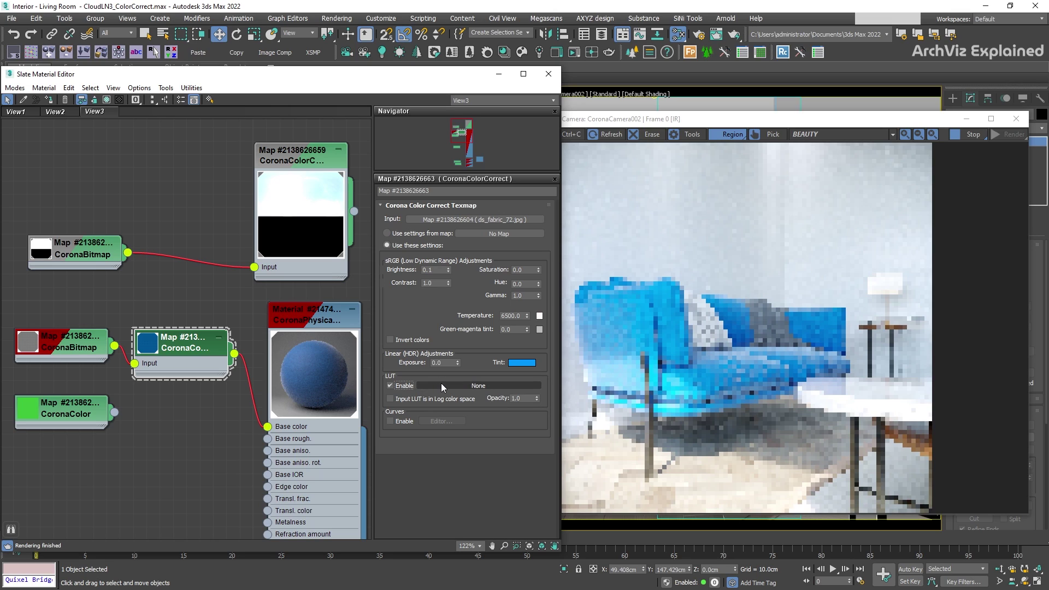
pyautogui.click(391, 386)
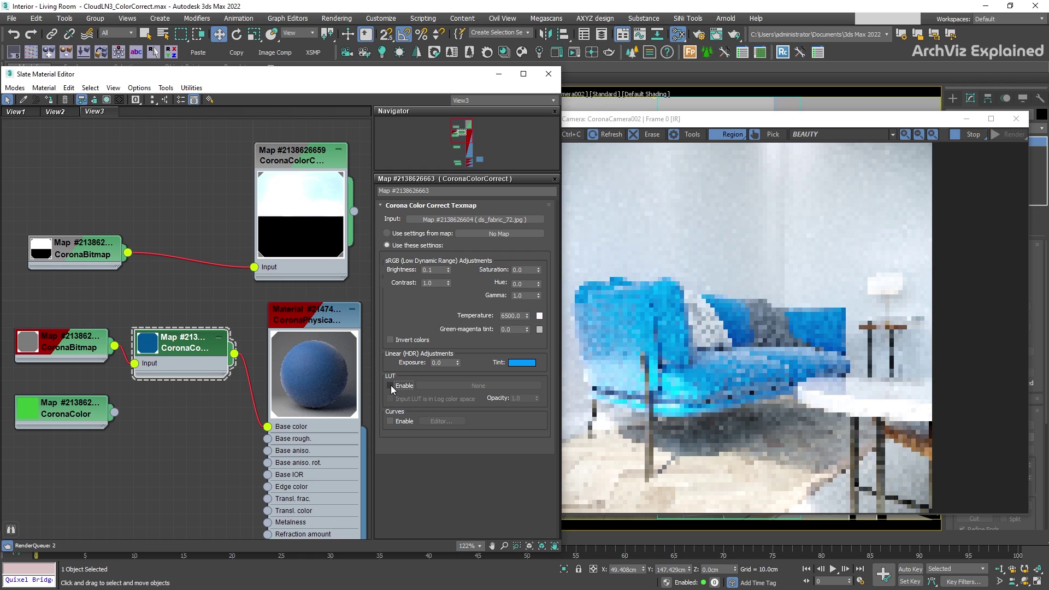
# - Enable Curves on the fabric's color correction and shape the Brightness curve into a slight S with two points
pyautogui.click(390, 422)
pyautogui.click(434, 419)
pyautogui.moveTo(619, 222); pyautogui.dragTo(423, 213)
pyautogui.moveTo(435, 338); pyautogui.dragTo(415, 358)
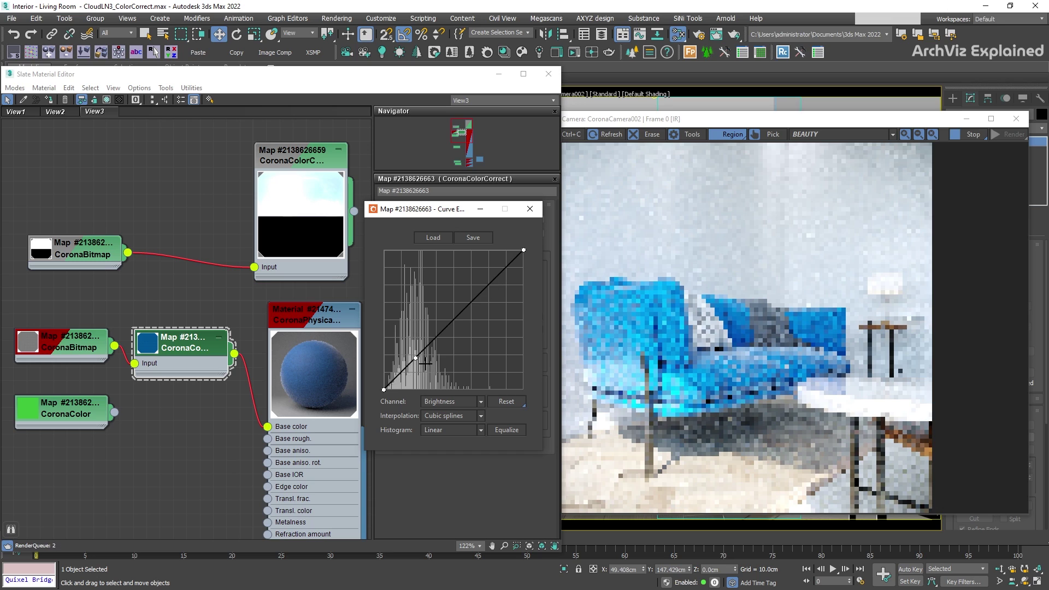
pyautogui.moveTo(476, 304); pyautogui.dragTo(474, 300)
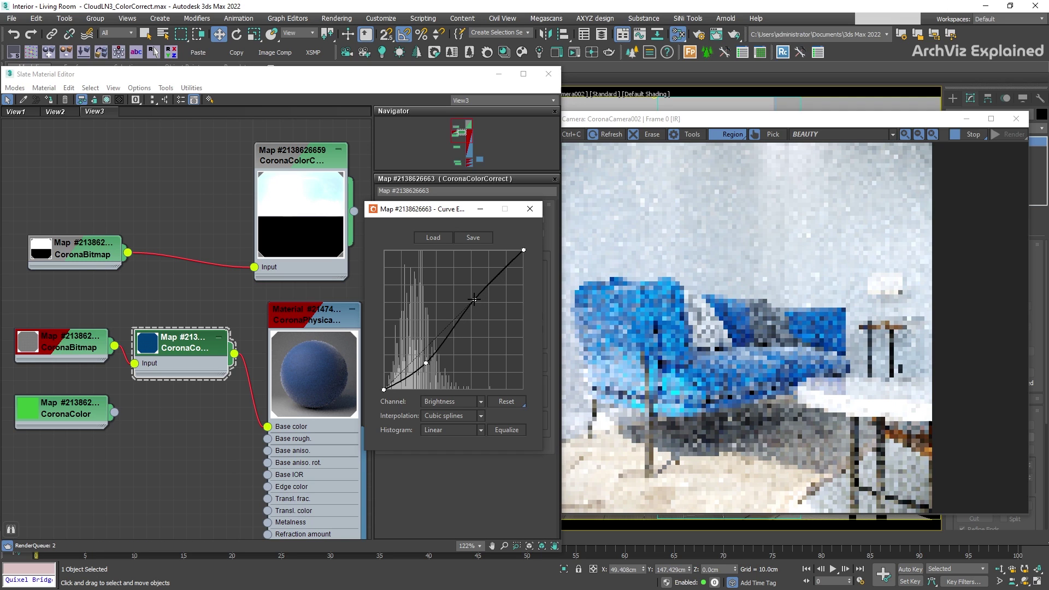
# - Bend the Blue channel curve upward with two points, close the curve editor and disable Curves
pyautogui.click(450, 402)
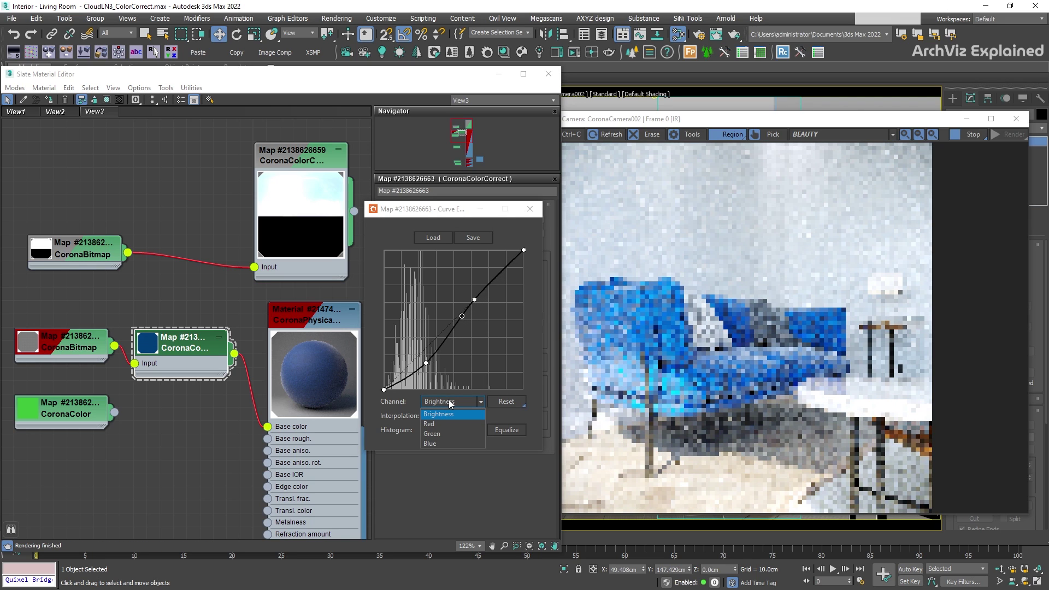
pyautogui.click(434, 443)
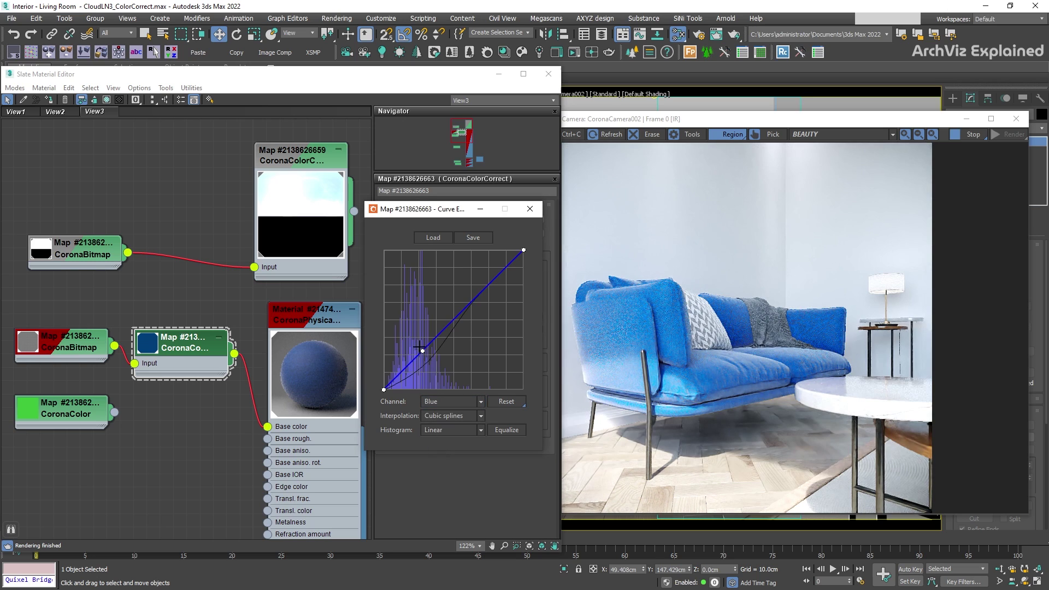
pyautogui.moveTo(419, 347); pyautogui.dragTo(409, 337)
pyautogui.moveTo(449, 306); pyautogui.dragTo(484, 267)
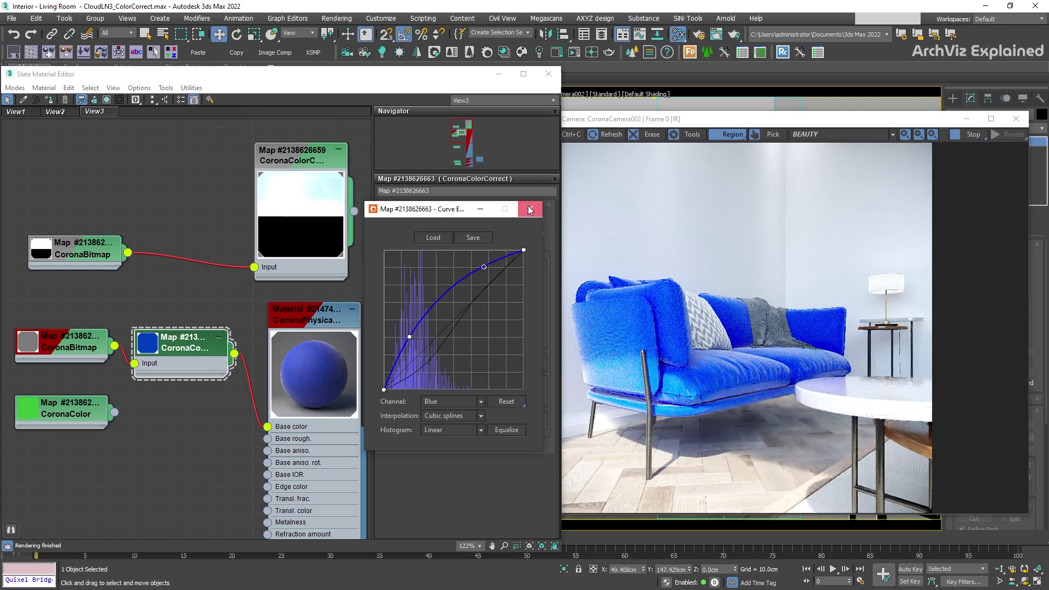
pyautogui.click(529, 210)
pyautogui.click(390, 421)
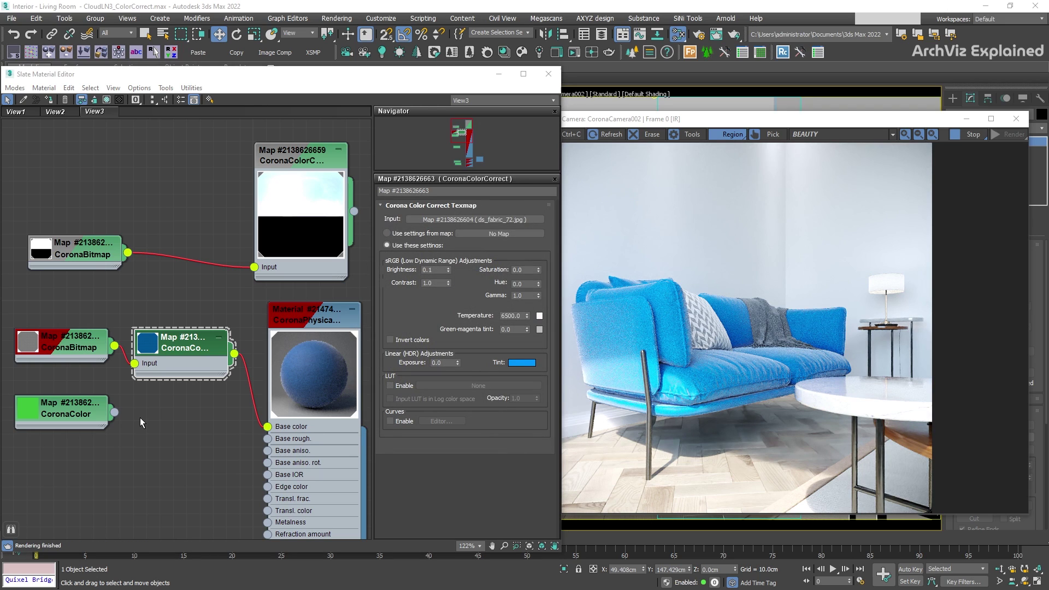
# - Set the fabric color correction's Saturation to -0.1 and its Gamma to 0.9
pyautogui.doubleClick(435, 283)
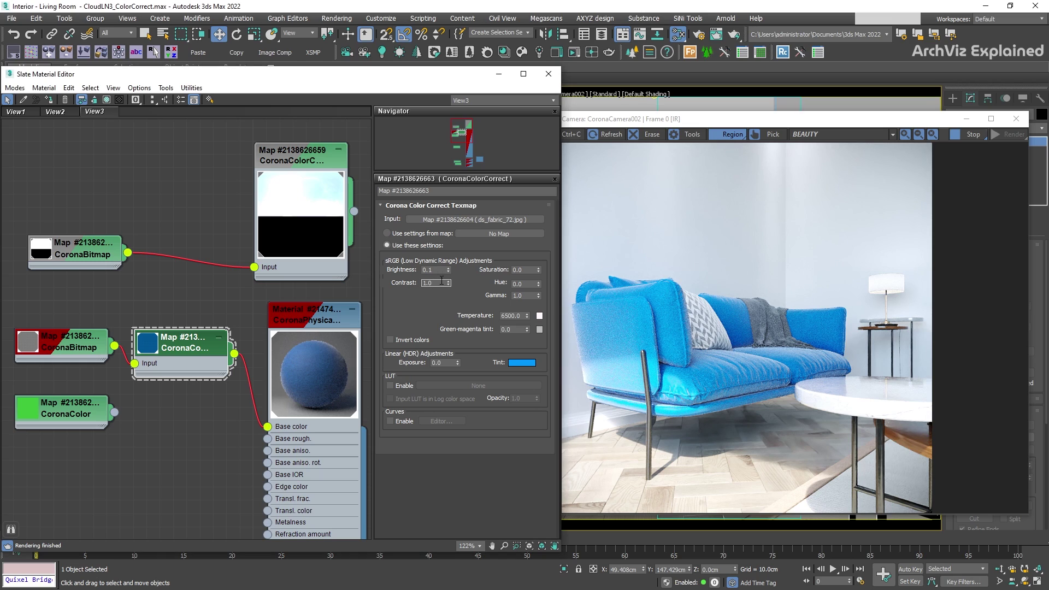
pyautogui.moveTo(538, 268); pyautogui.dragTo(537, 282)
pyautogui.doubleClick(522, 270)
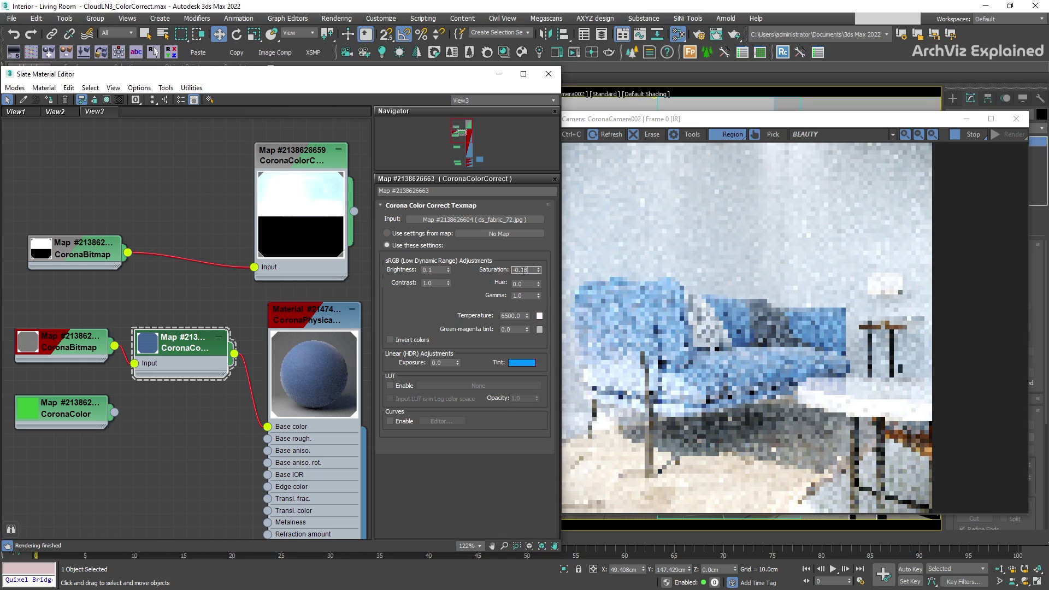
pyautogui.write('-0.1')
pyautogui.press('Return')
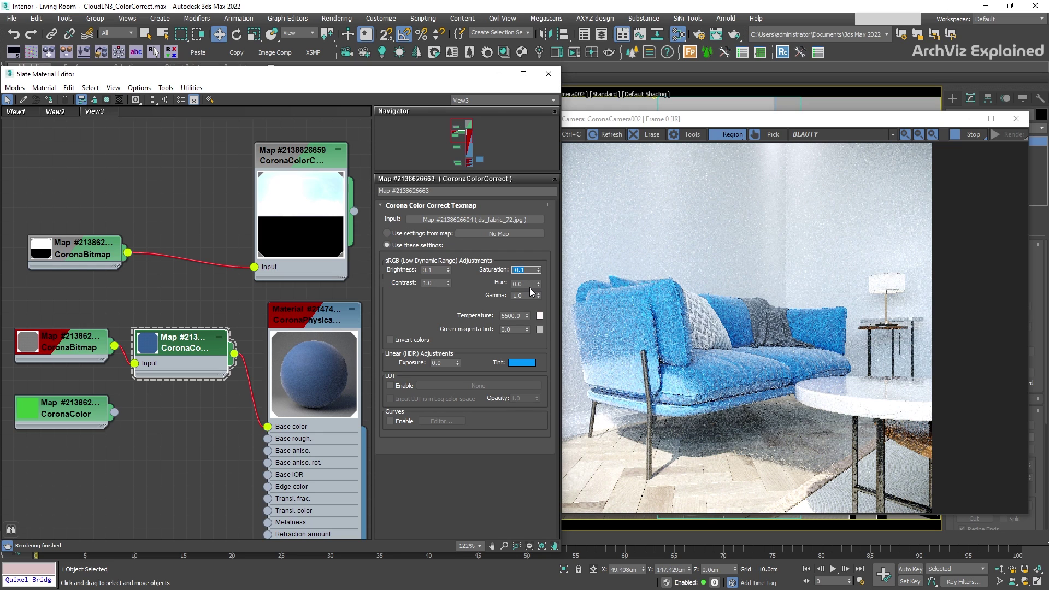
pyautogui.doubleClick(524, 295)
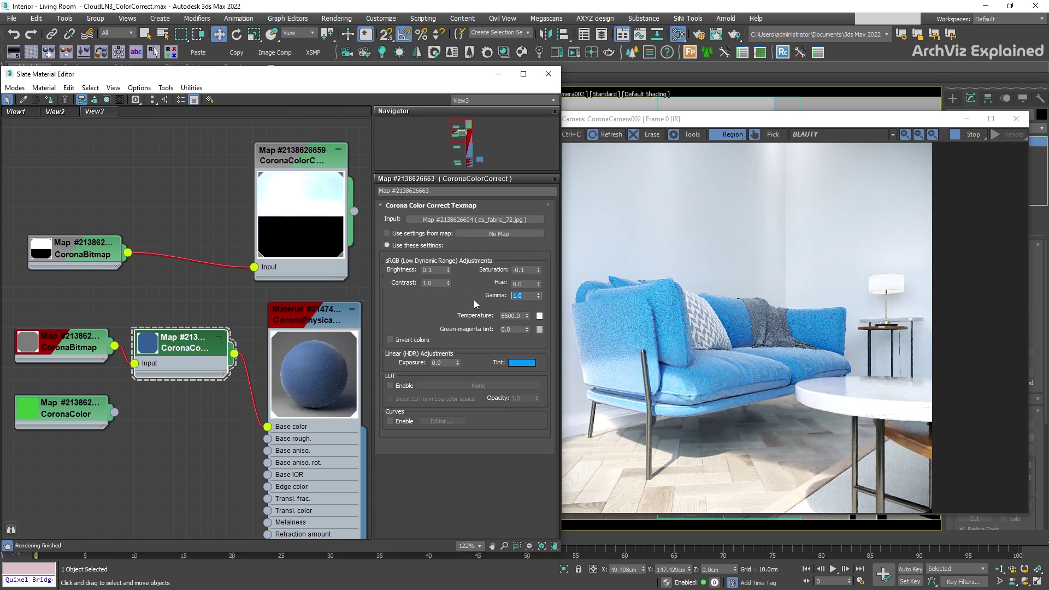
pyautogui.write('0.9')
pyautogui.press('Tab')
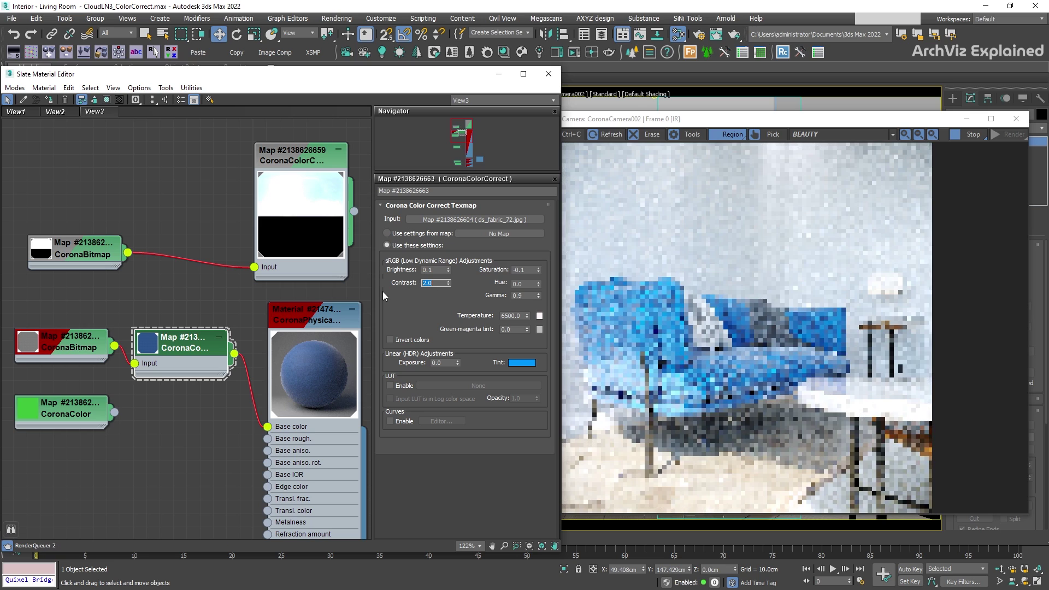
# - Set the fabric color correction's Contrast to 2.0 and lower its Green-magenta tint to -1.0
pyautogui.write('2')
pyautogui.press('Return')
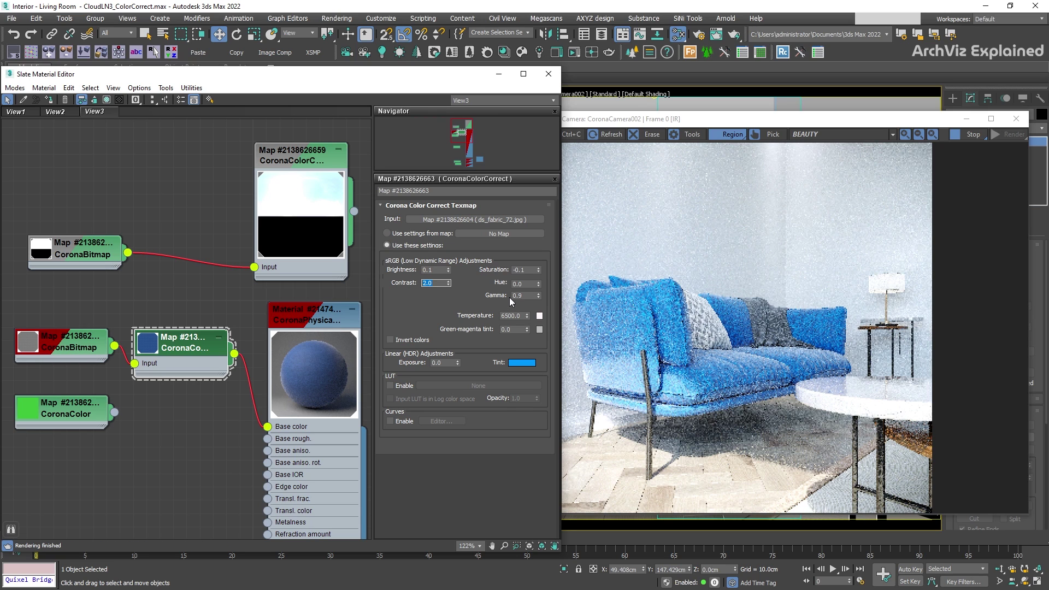
pyautogui.moveTo(527, 331); pyautogui.dragTo(528, 339)
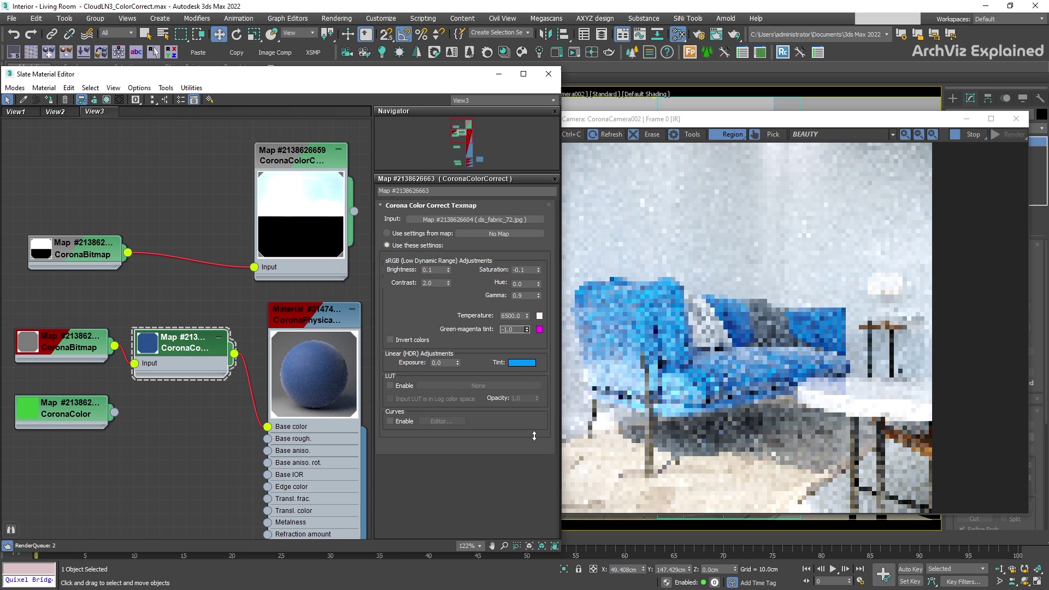